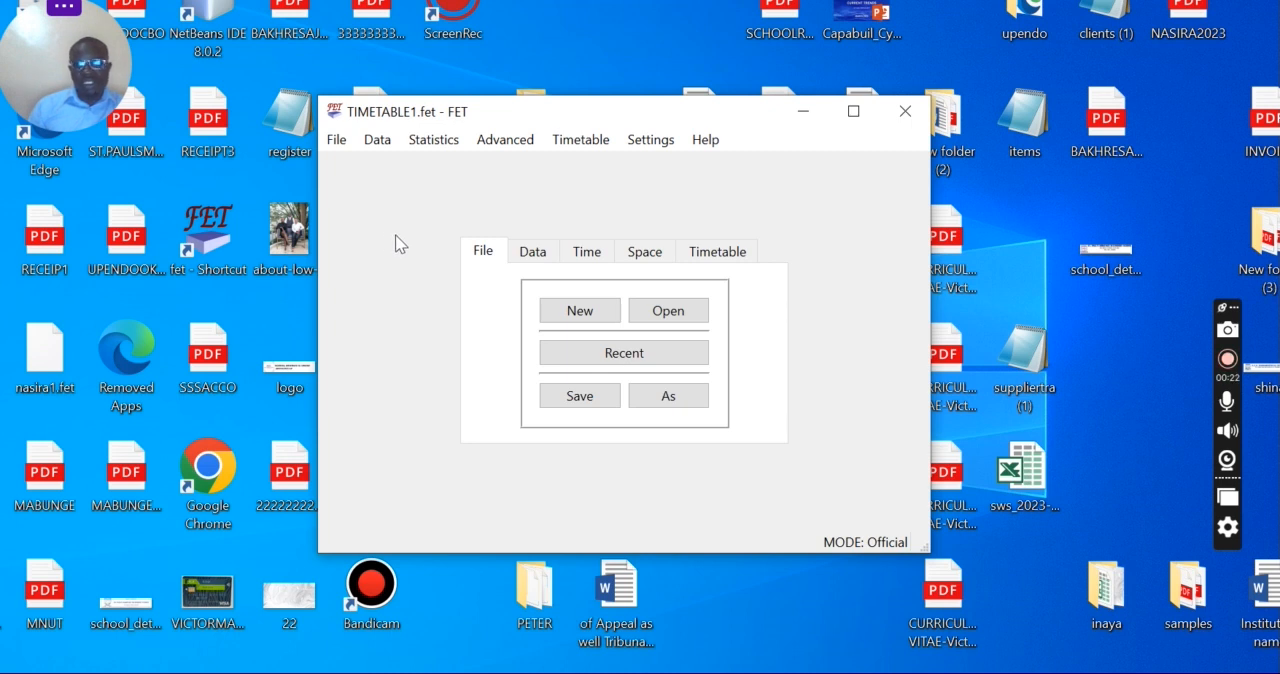
drag(578, 105, 583, 212)
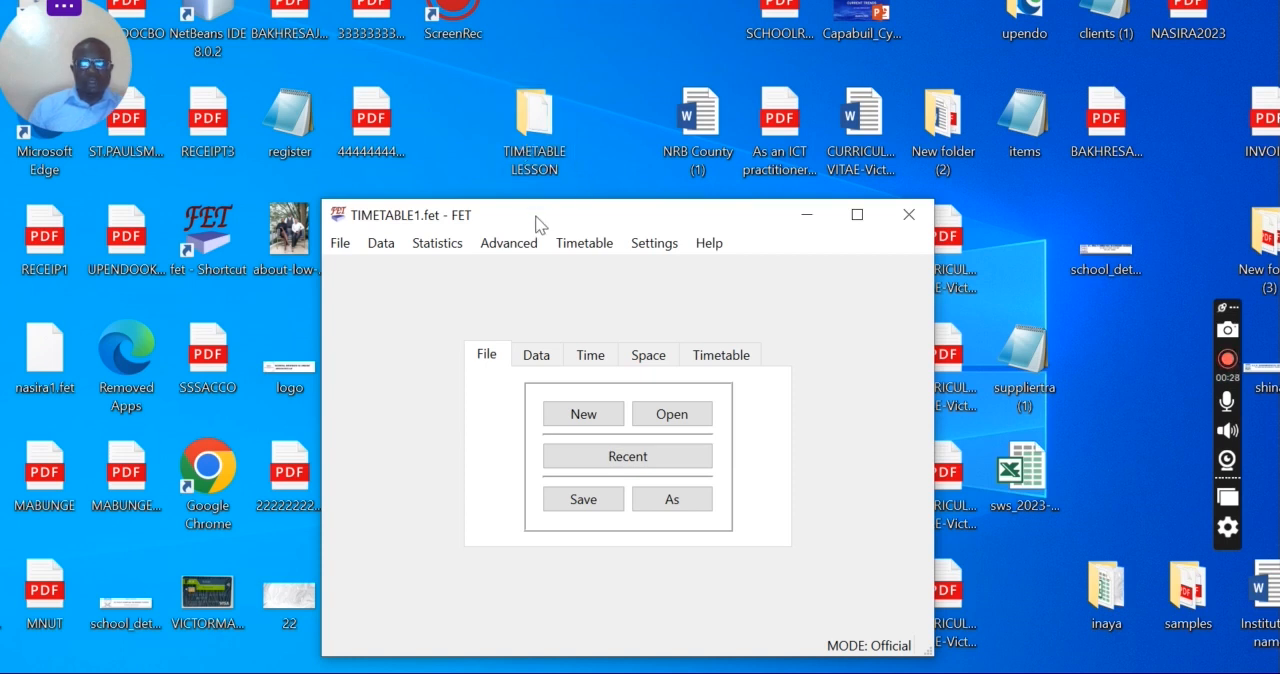
drag(536, 222, 503, 120)
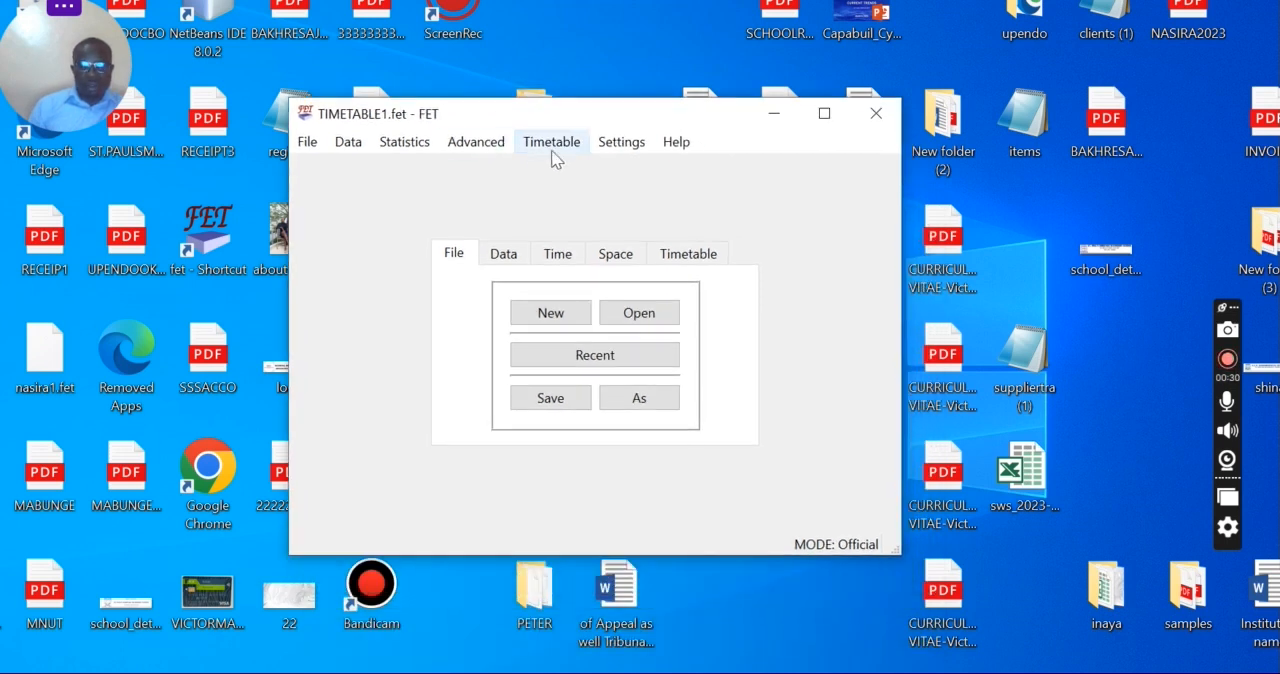
click(612, 150)
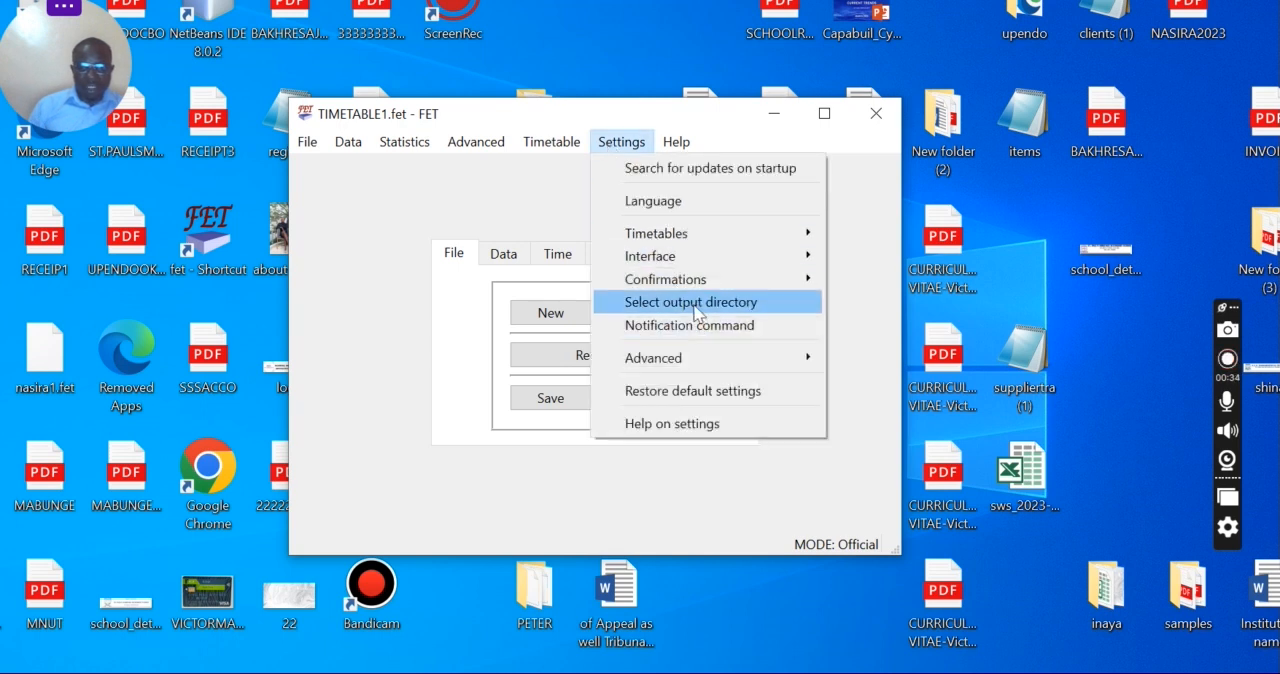
click(527, 212)
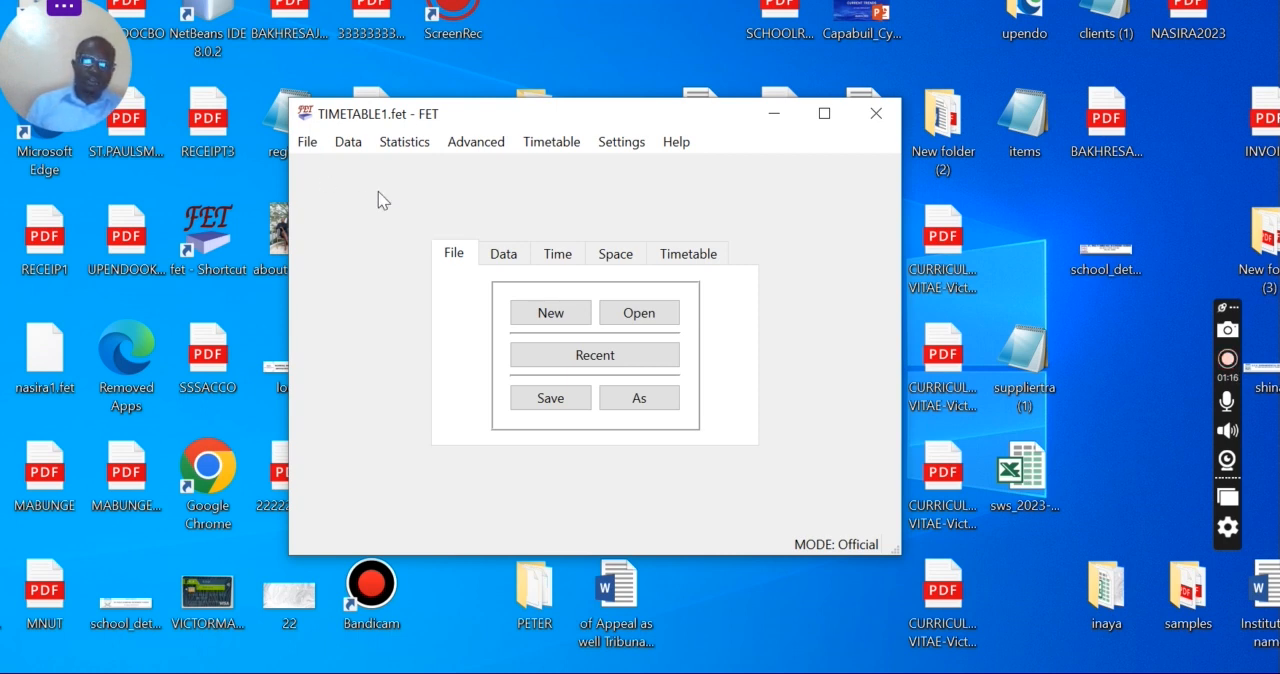
click(503, 256)
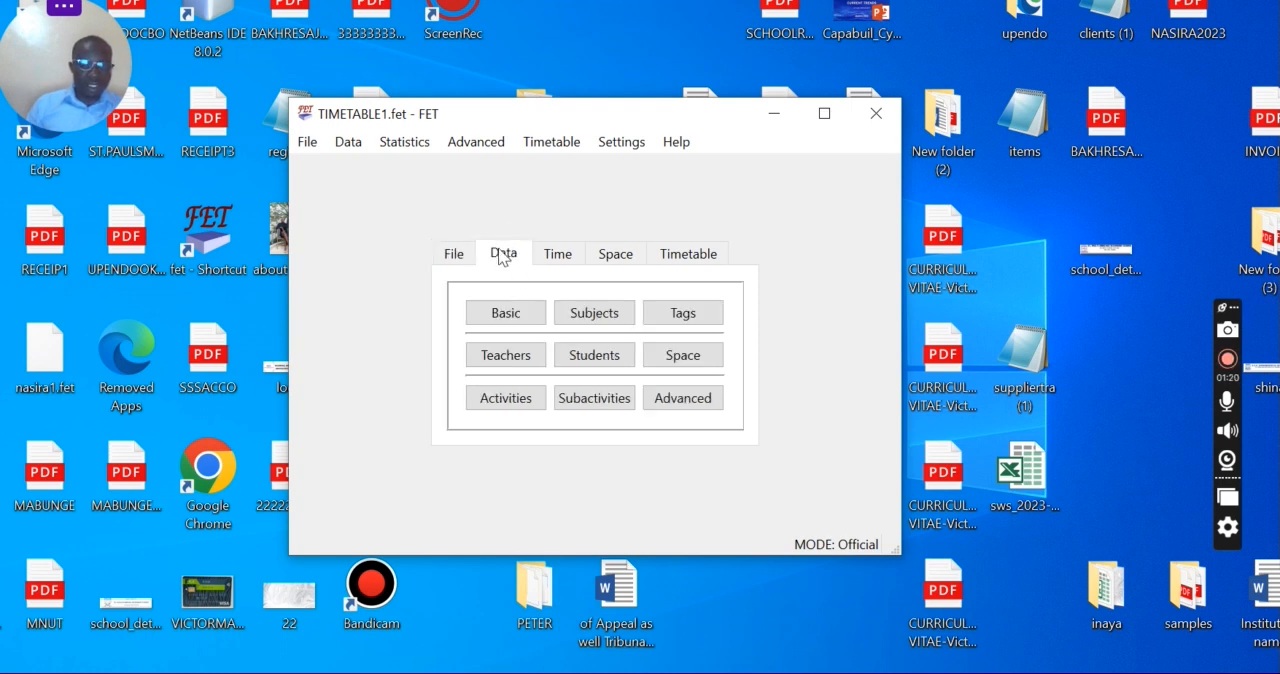
click(346, 148)
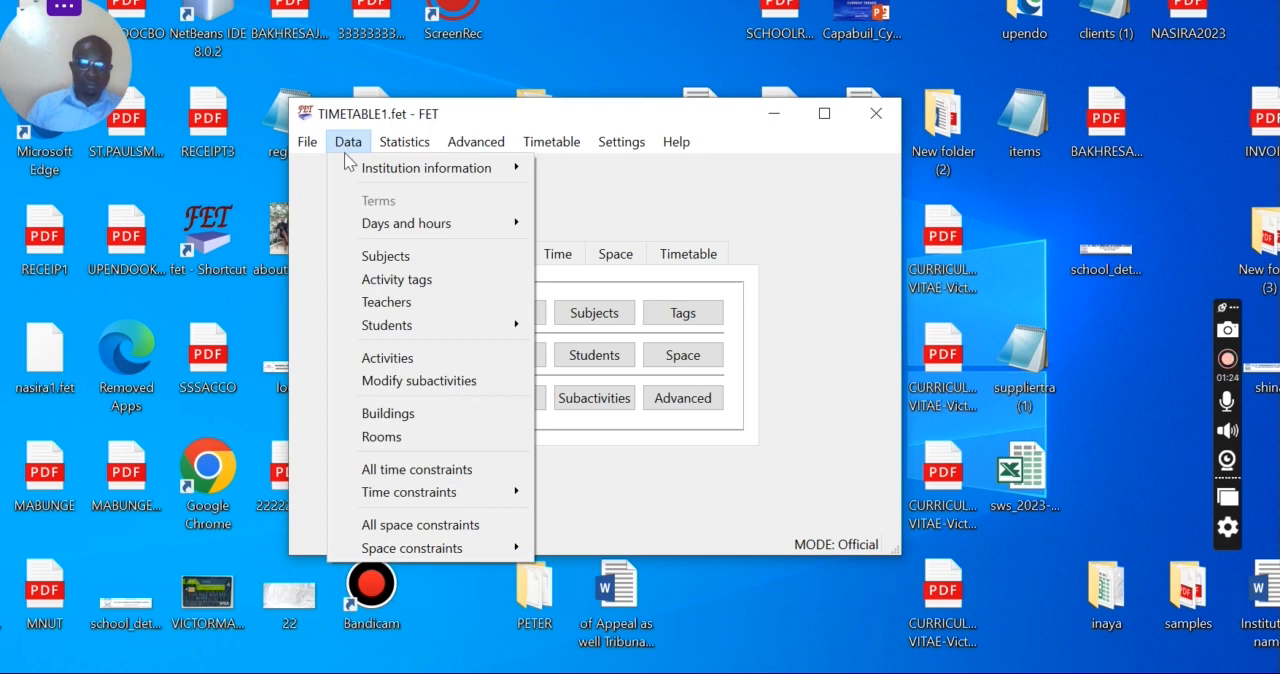
click(561, 203)
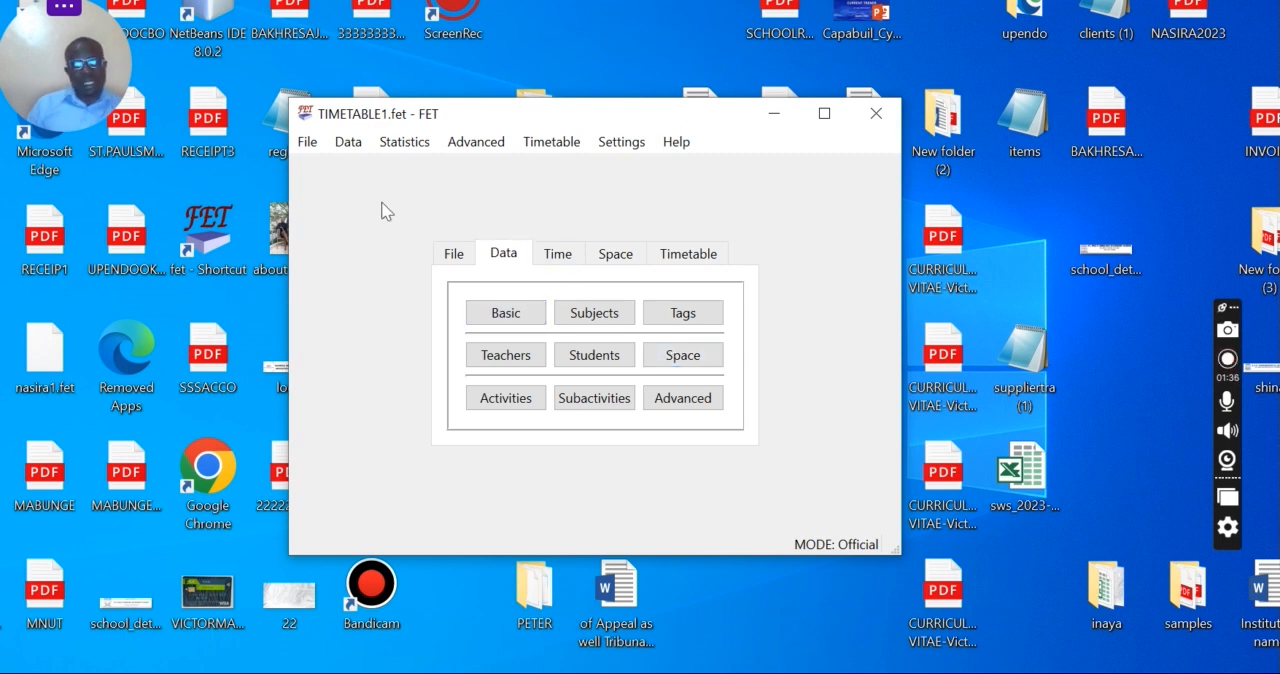
Step: Set the institution name to ONLINE LEARNING ACADEMY
click(350, 145)
mouse_move(404, 142)
mouse_move(358, 145)
mouse_move(500, 170)
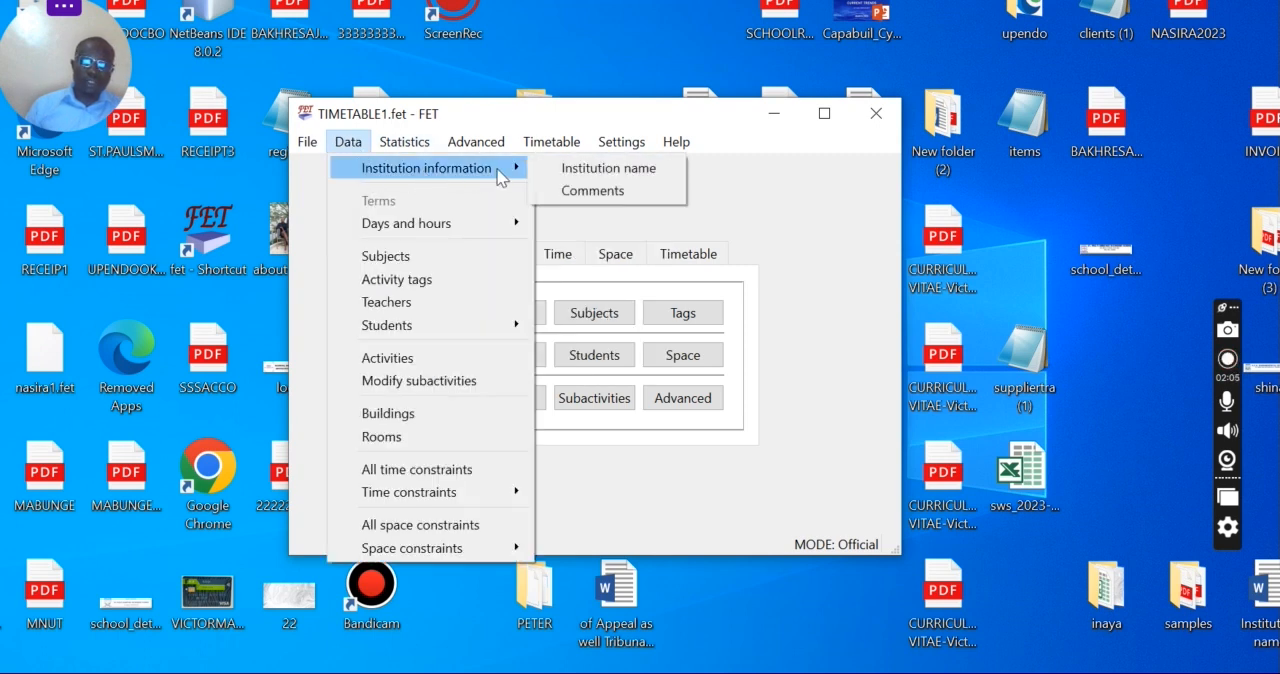
click(580, 174)
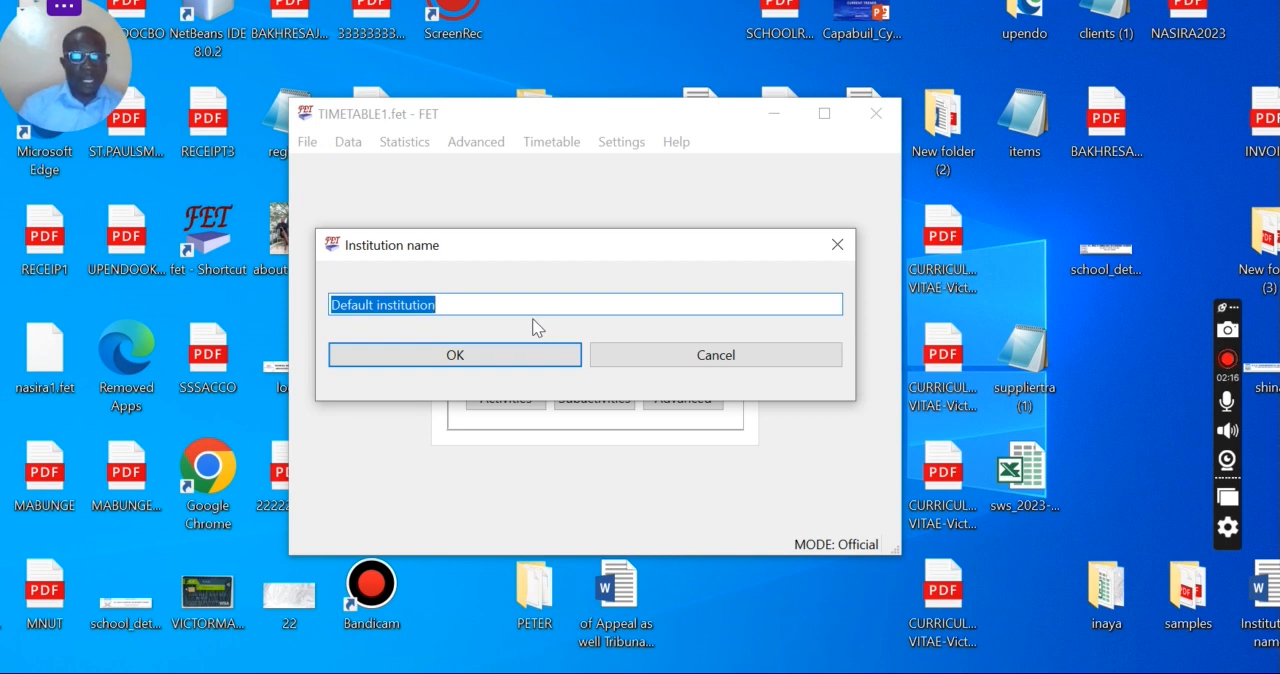
text(ONL)
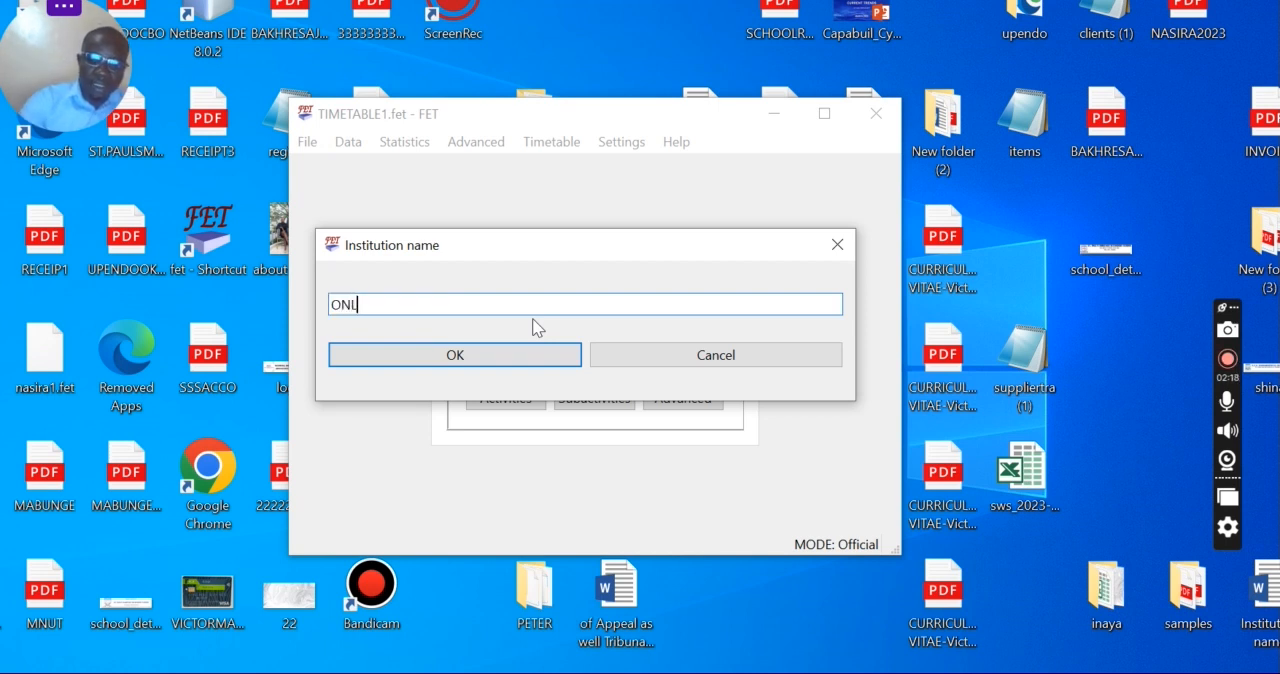
text(INE LER)
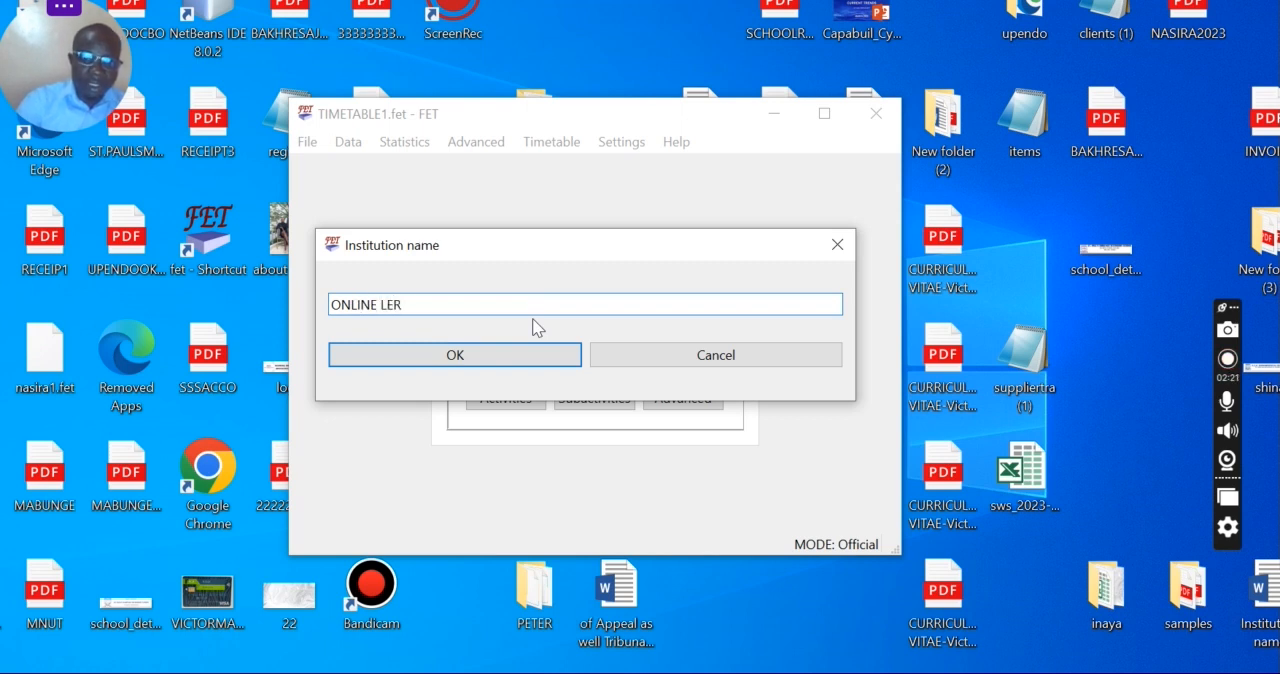
key(BackSpace)
text(ARNING )
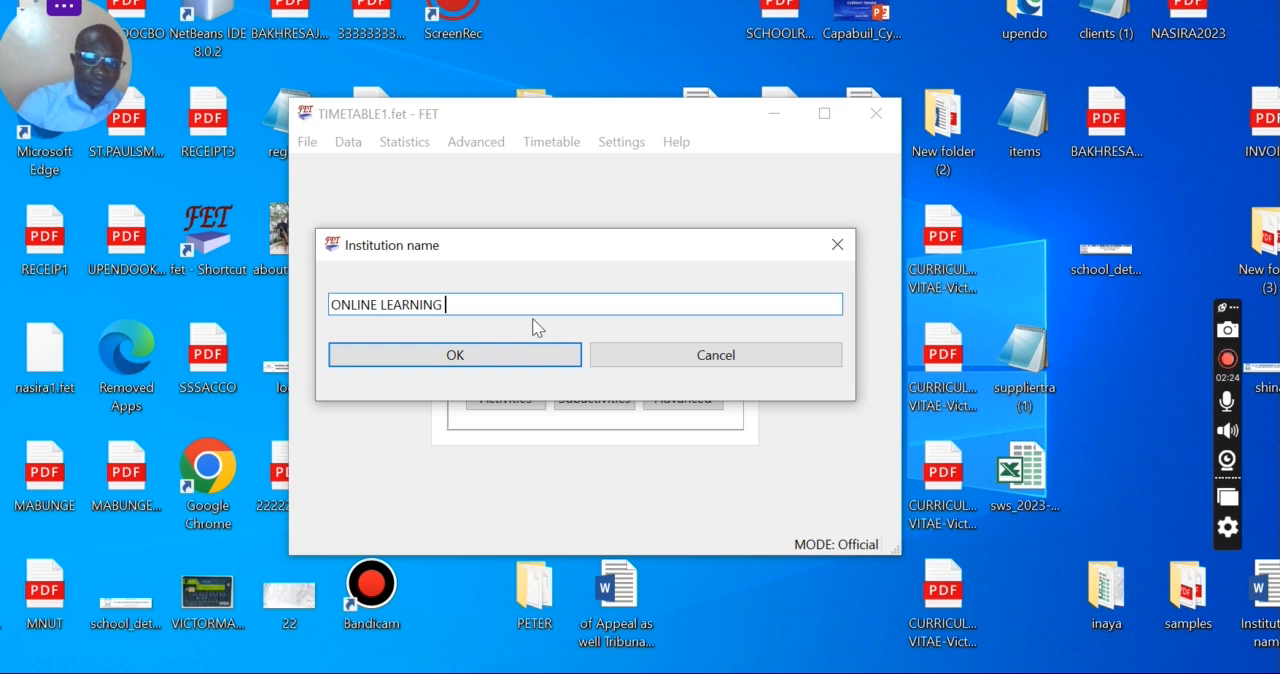
text(ACADEMY)
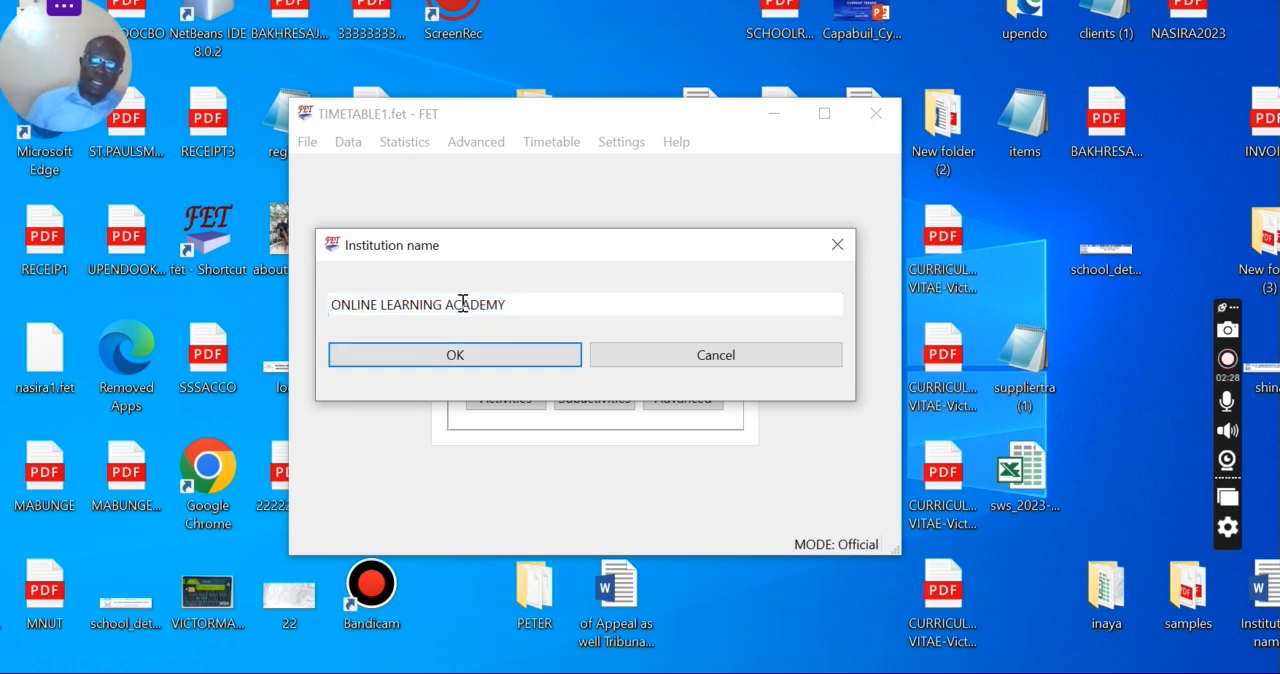
drag(495, 313, 311, 317)
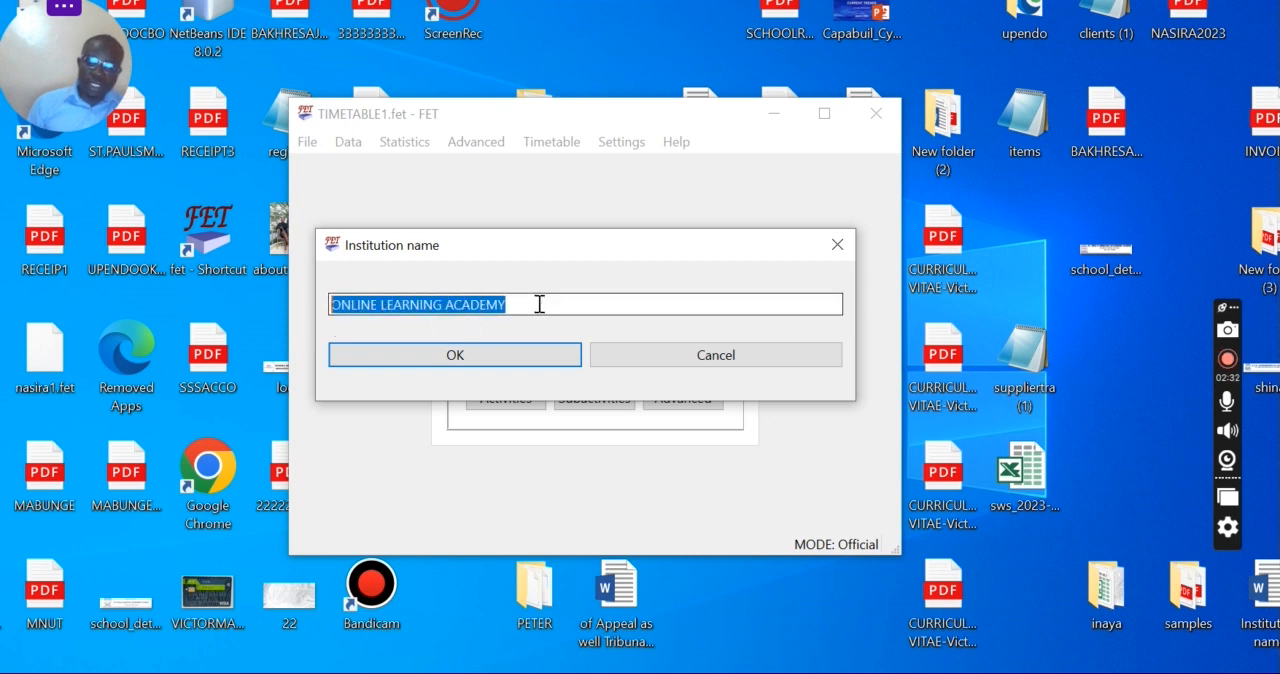
click(480, 358)
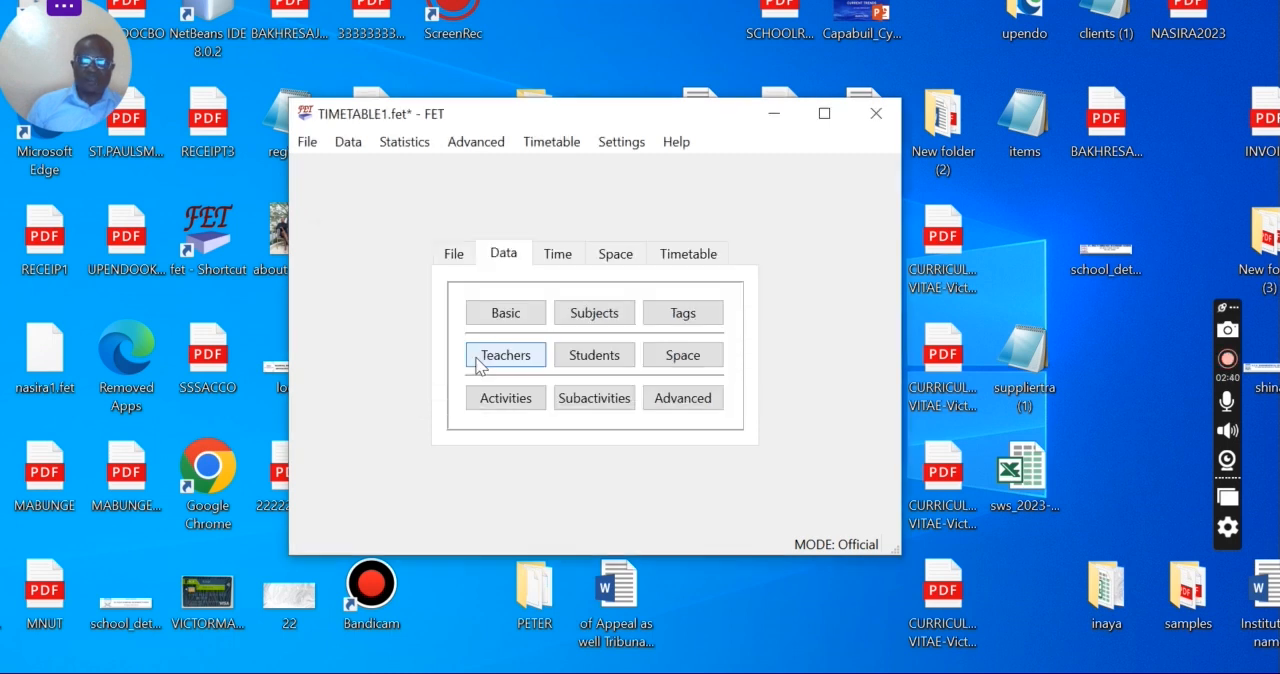
Step: Replace the default institution comments with TERM II 2024 TIMETABLE
click(350, 143)
mouse_move(500, 168)
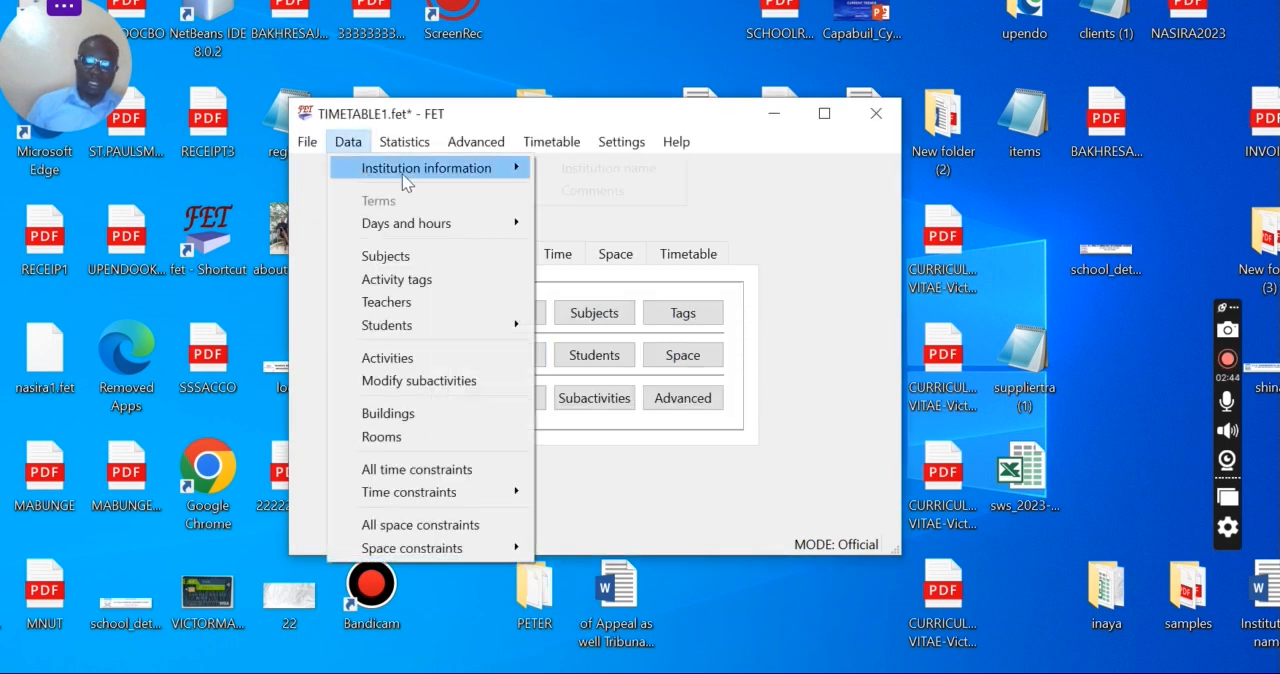
click(571, 191)
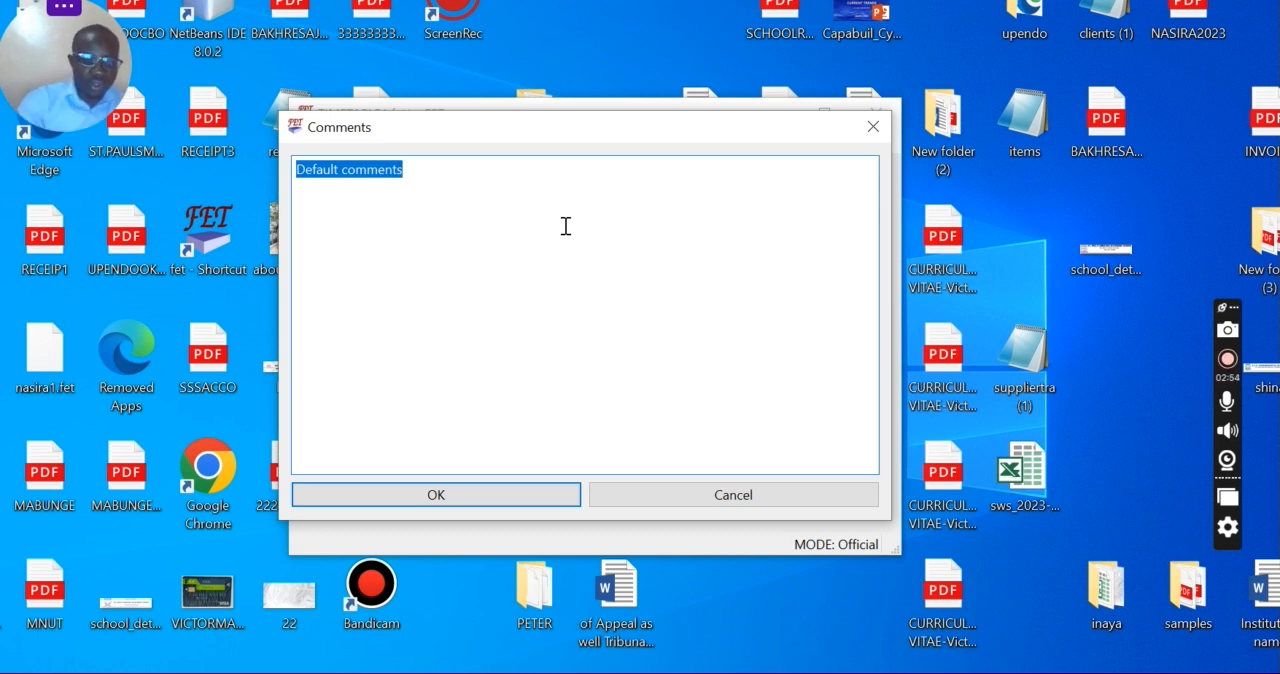
text(TERM 2)
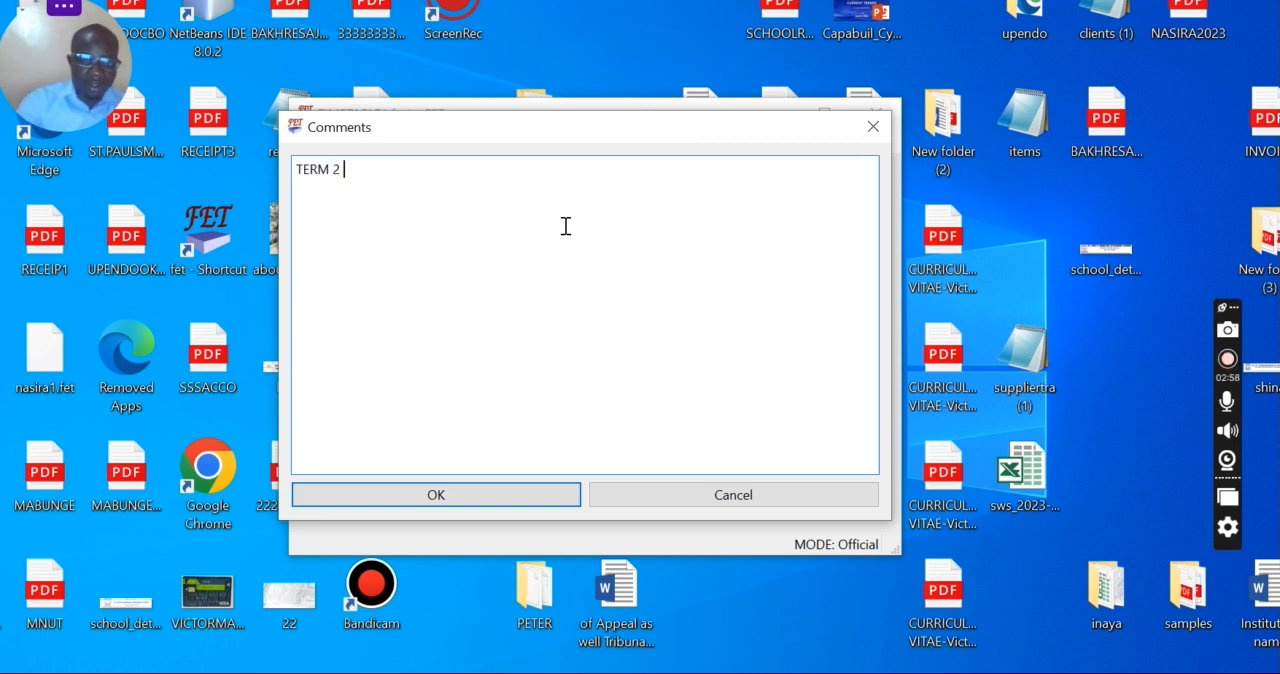
key(BackSpace)
text(I)
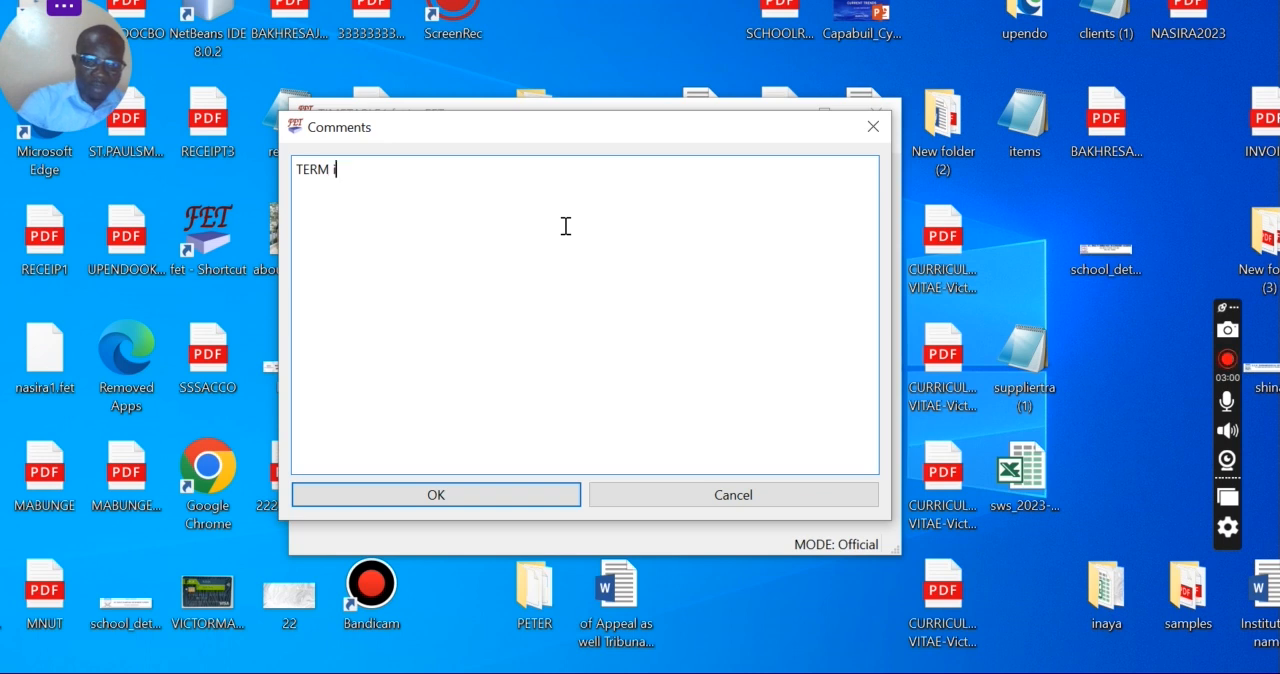
text(I)
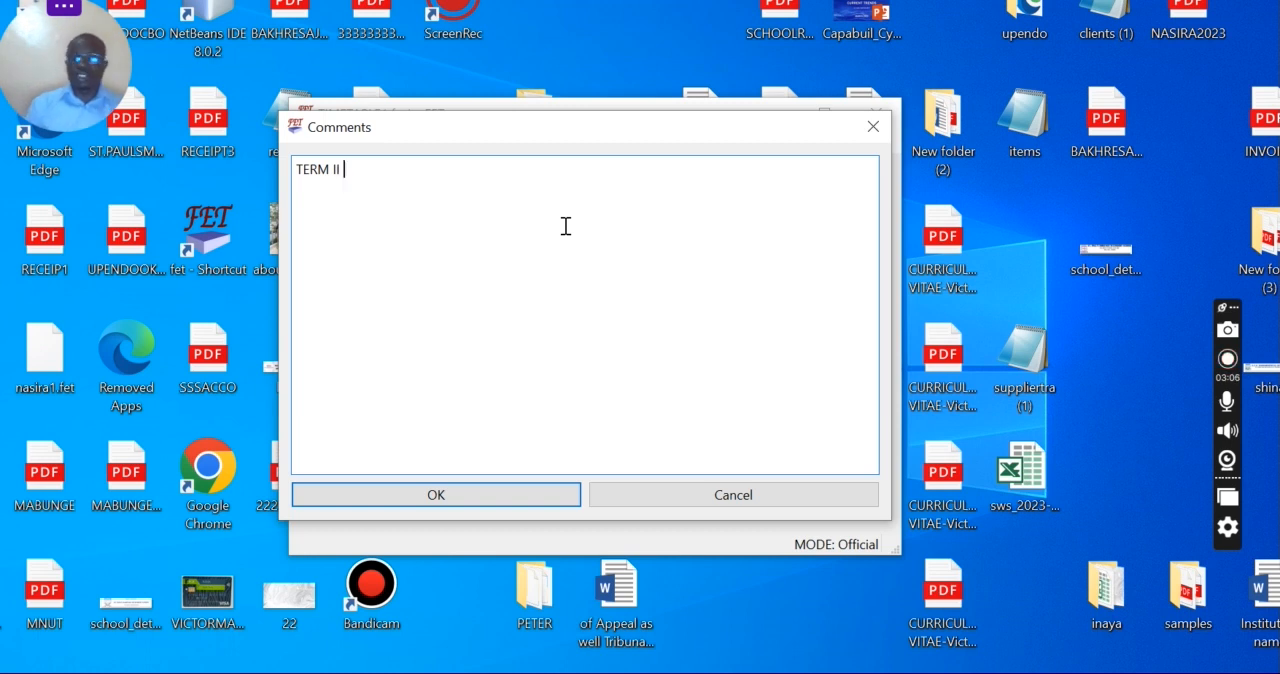
text(20)
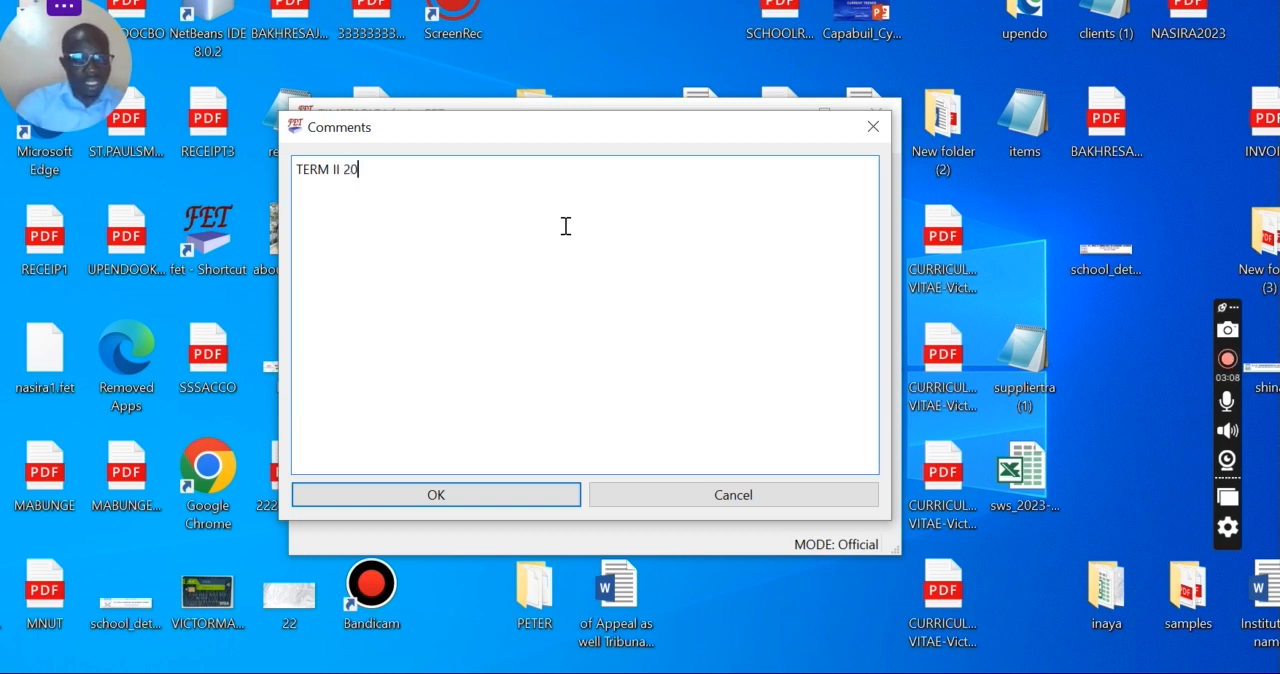
text(24)
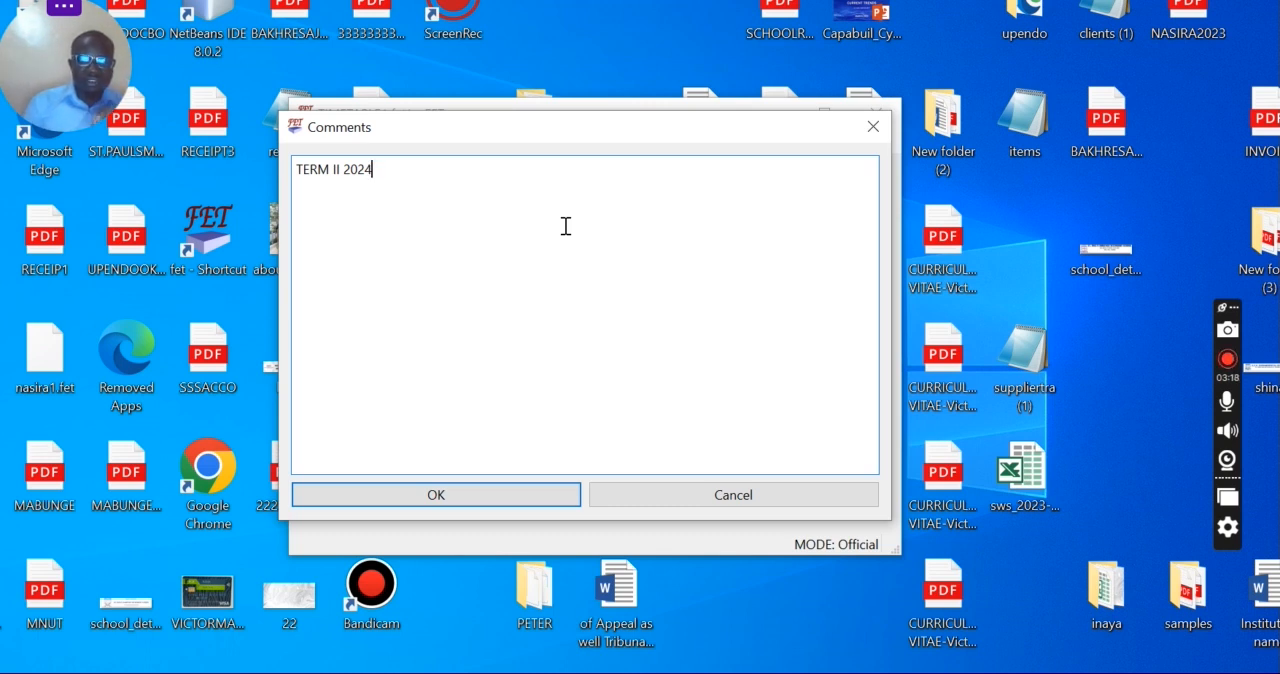
text(TIMETABLE)
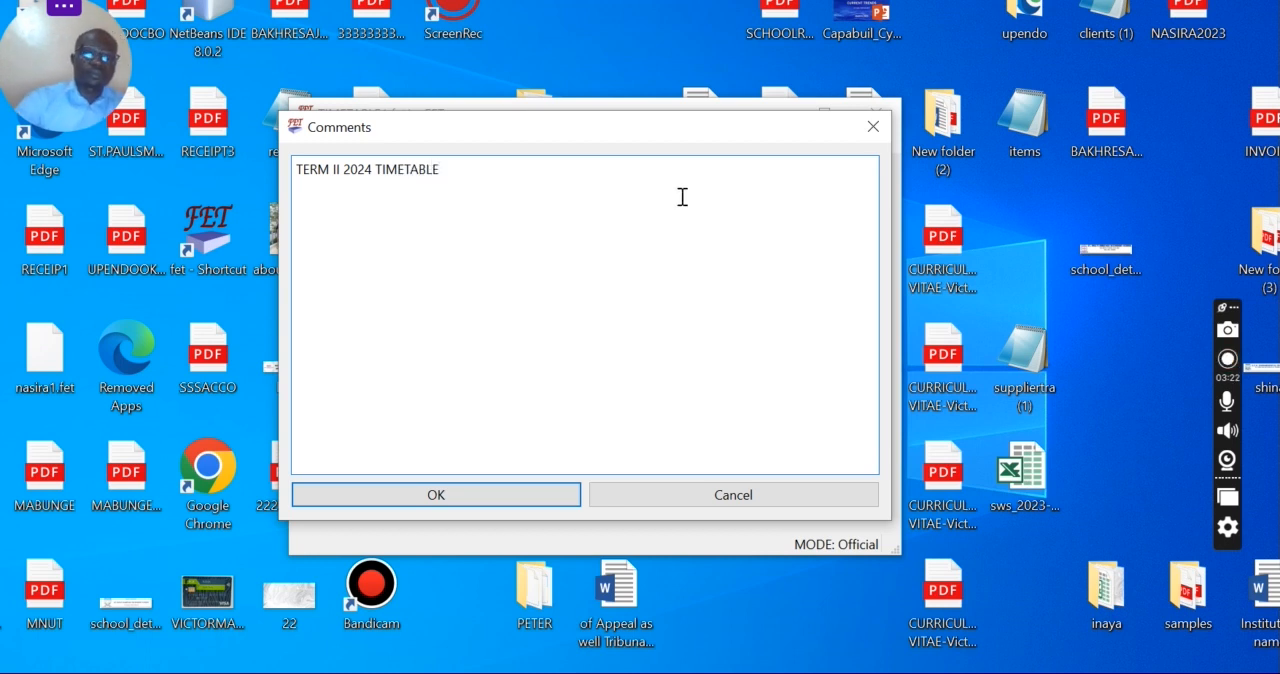
click(466, 491)
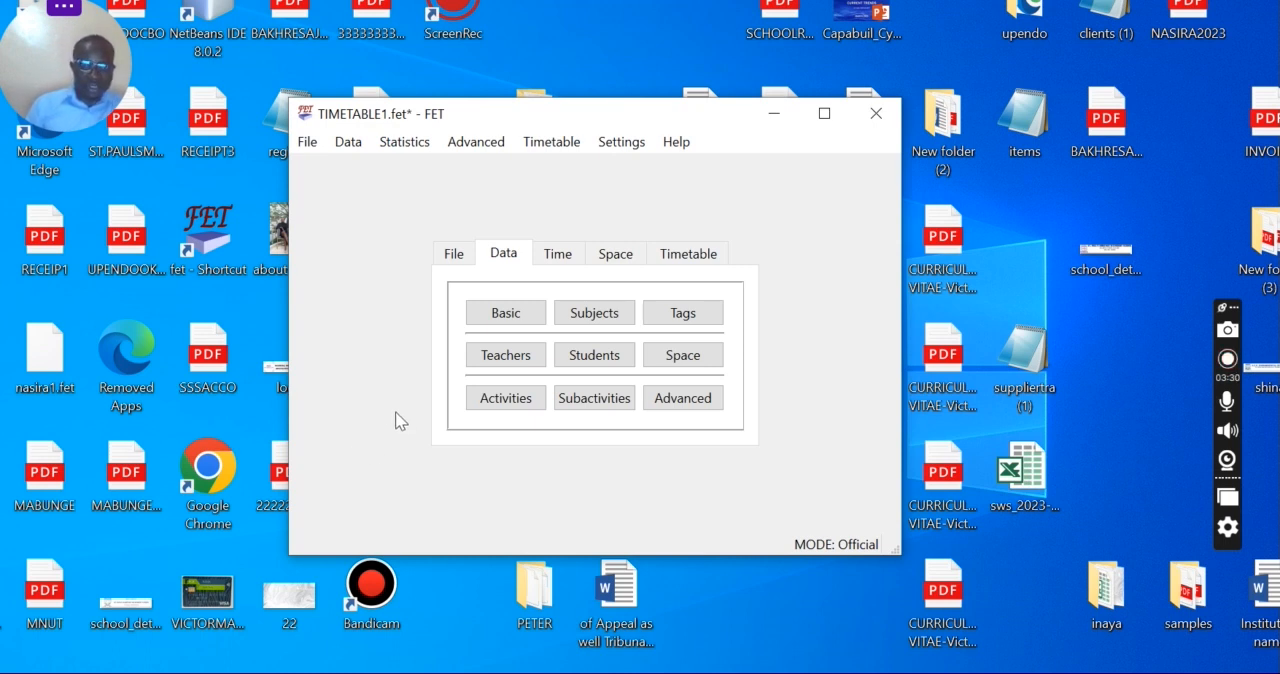
Step: Open the timetable's days per week settings
click(350, 148)
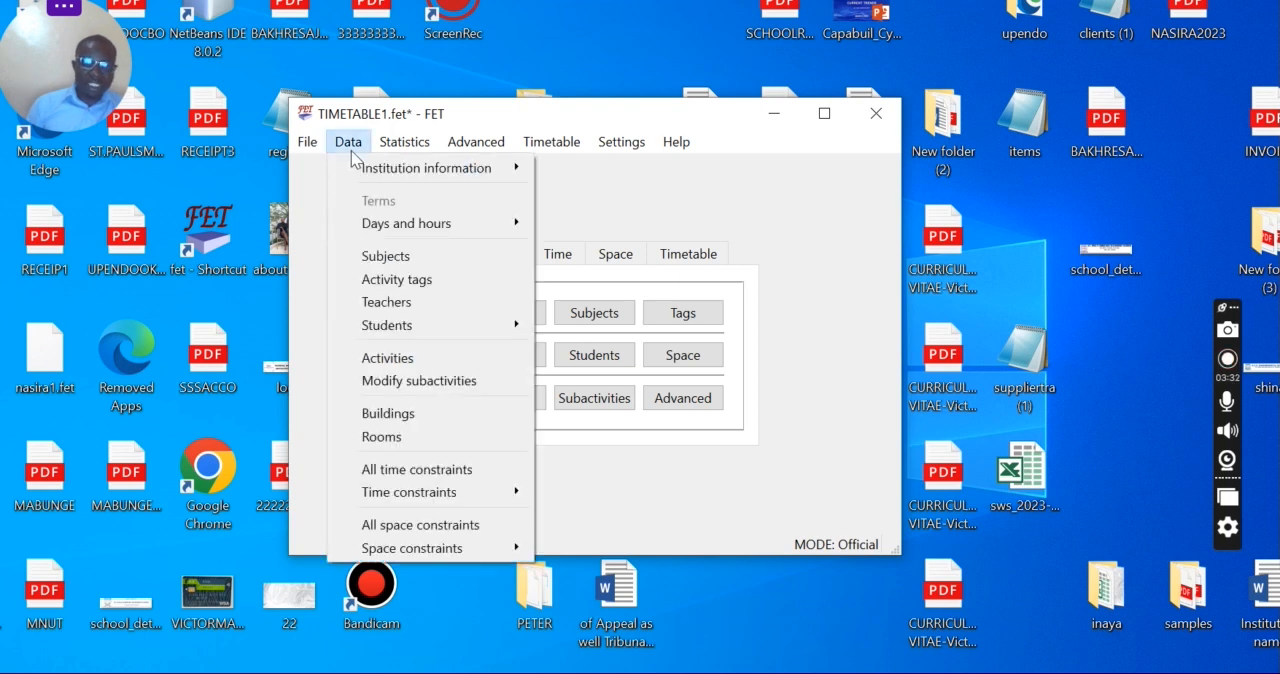
mouse_move(388, 232)
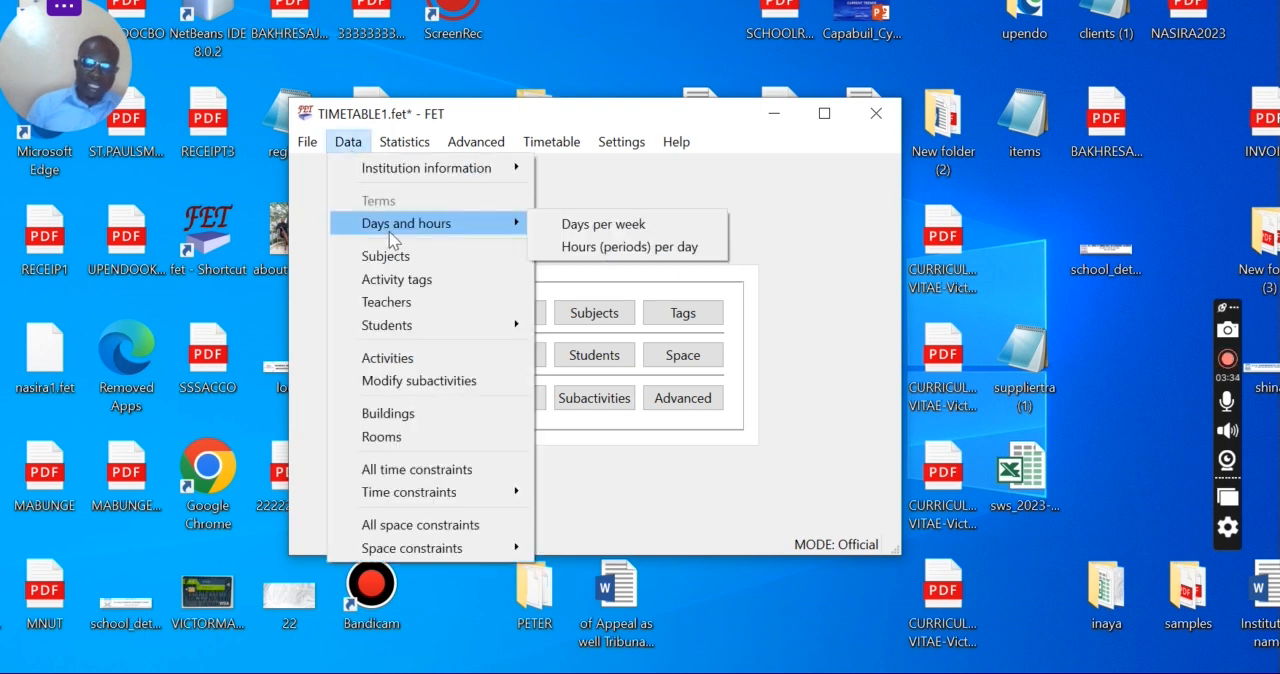
click(579, 233)
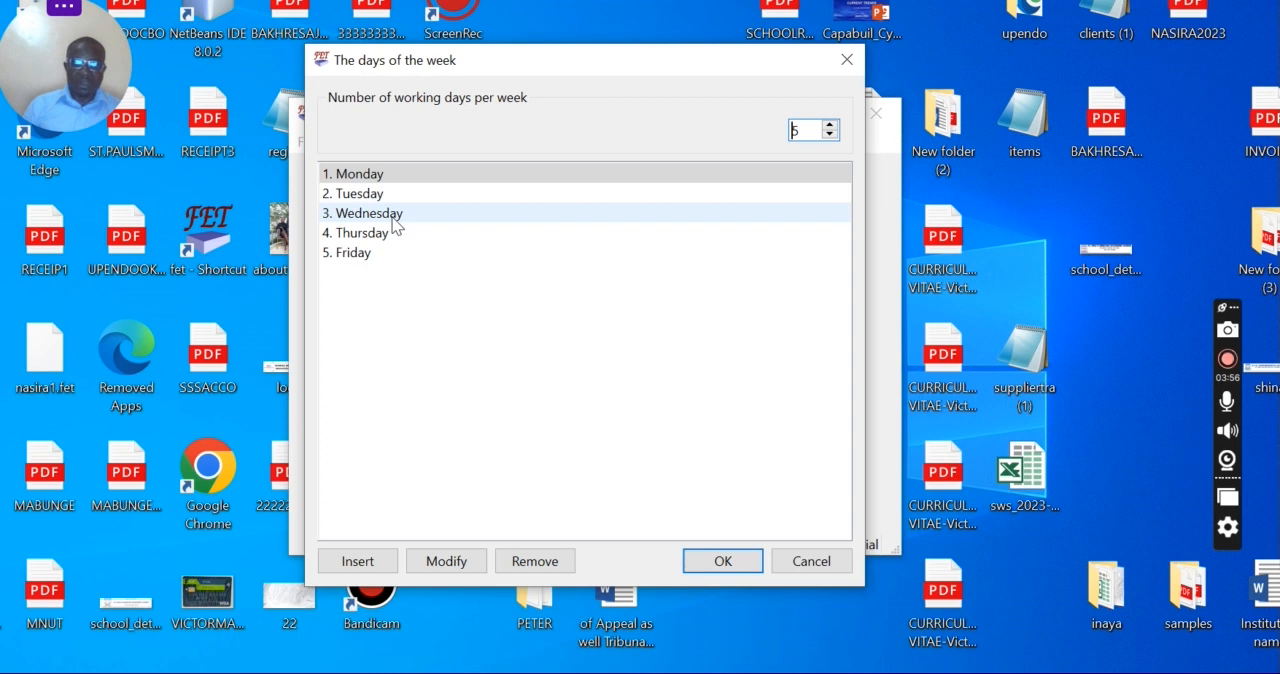
click(388, 180)
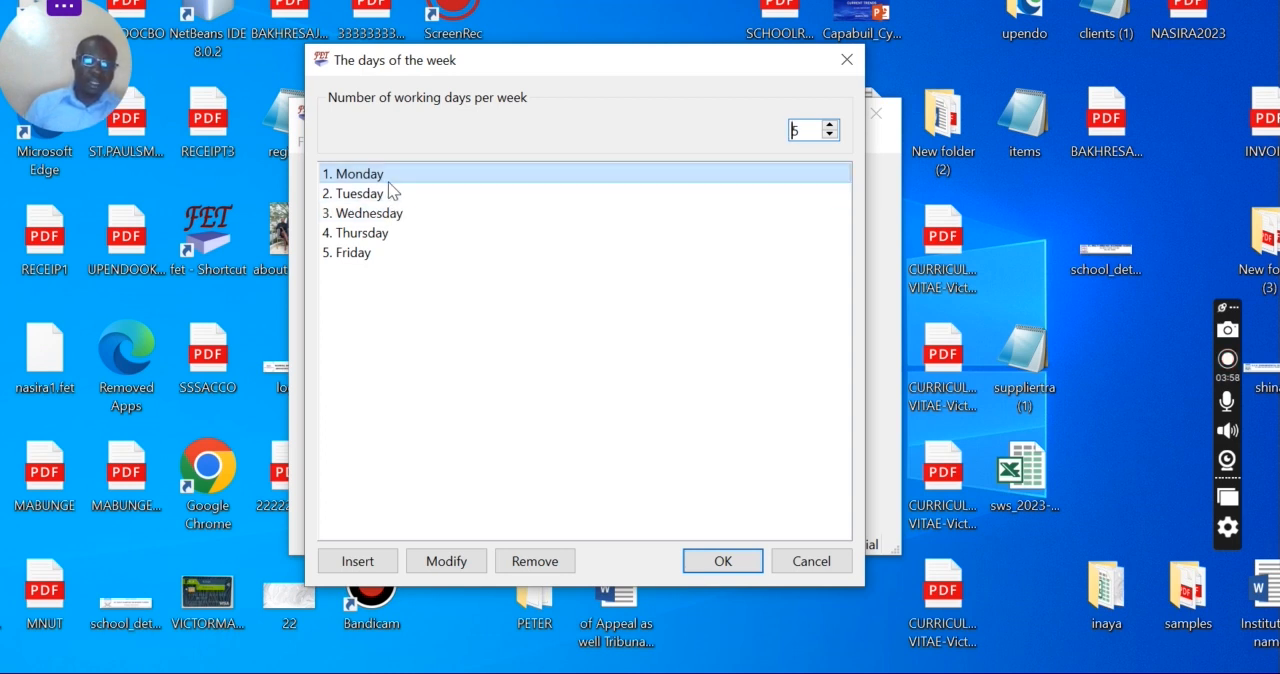
double_click(389, 182)
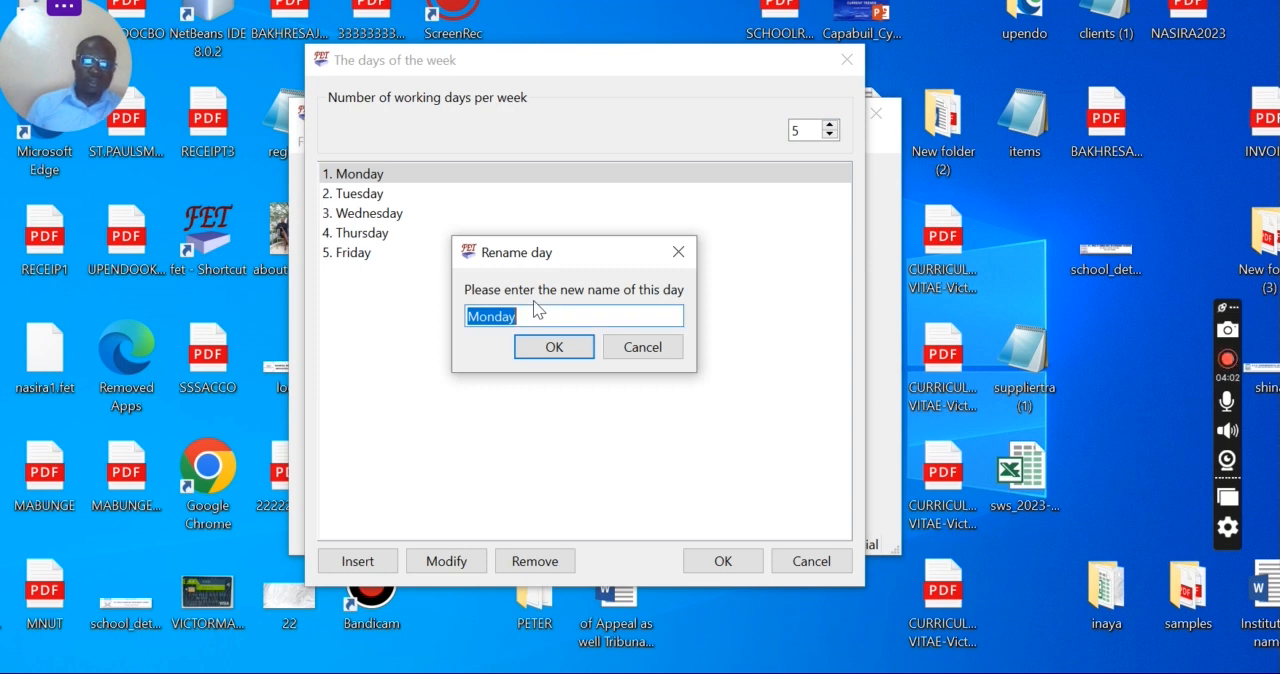
click(678, 252)
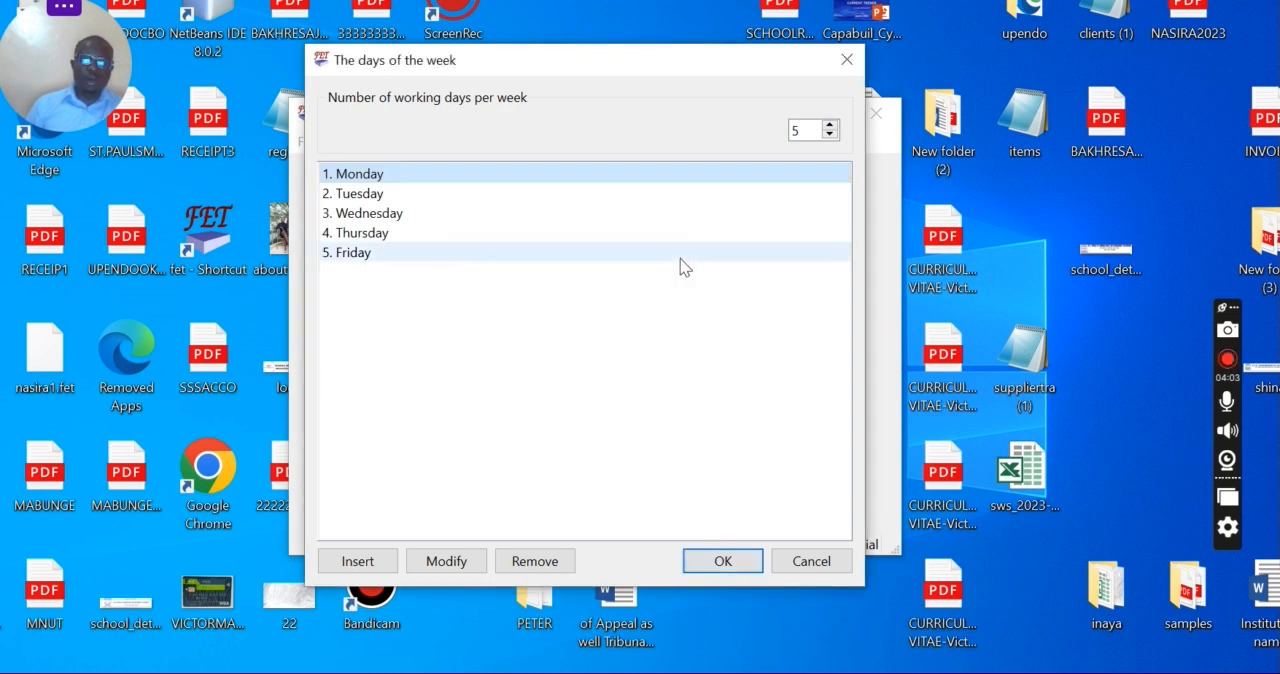
Step: Rename the first working day, Monday, as Mon
double_click(387, 178)
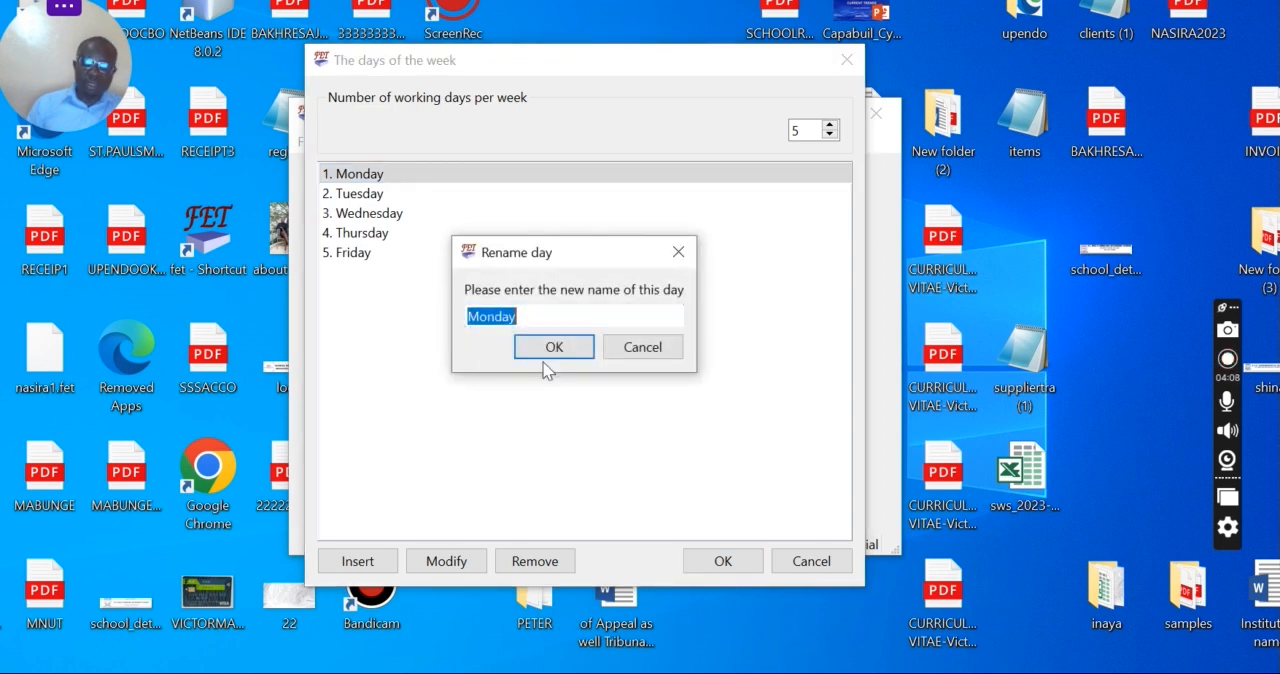
click(540, 316)
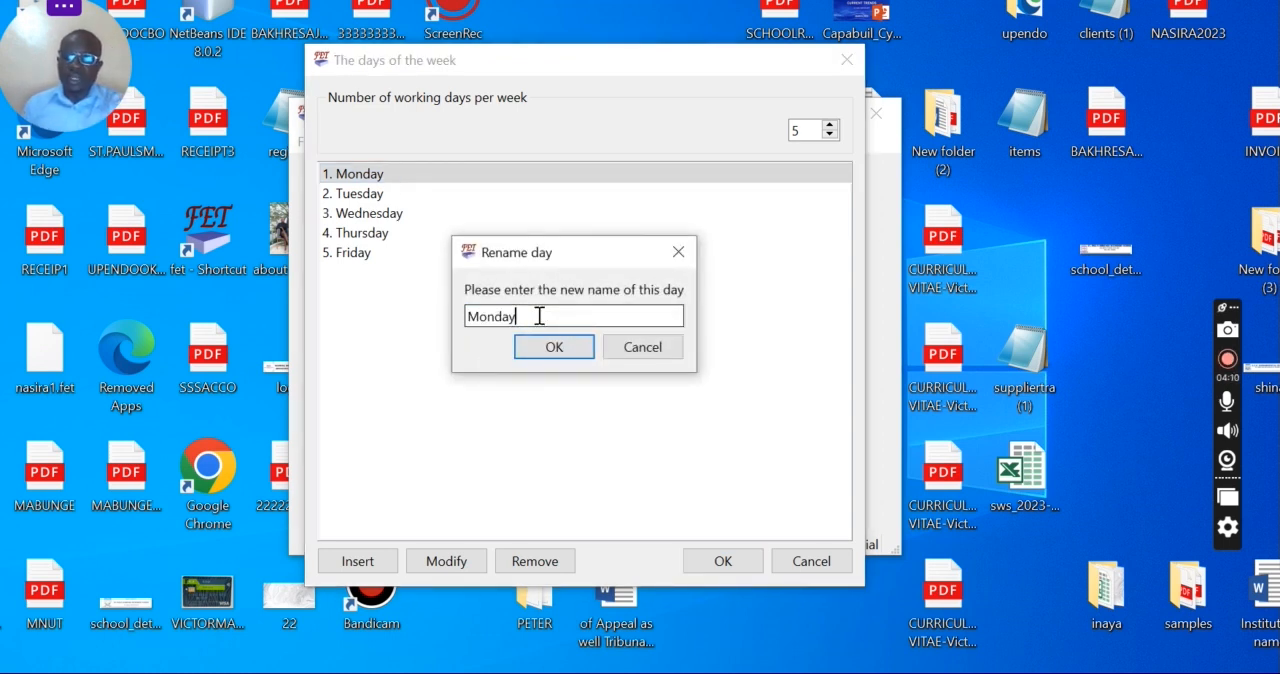
key(BackSpace)
key(BackSpace)
key(BackSpace)
text(N)
key(BackSpace)
text(n)
click(539, 346)
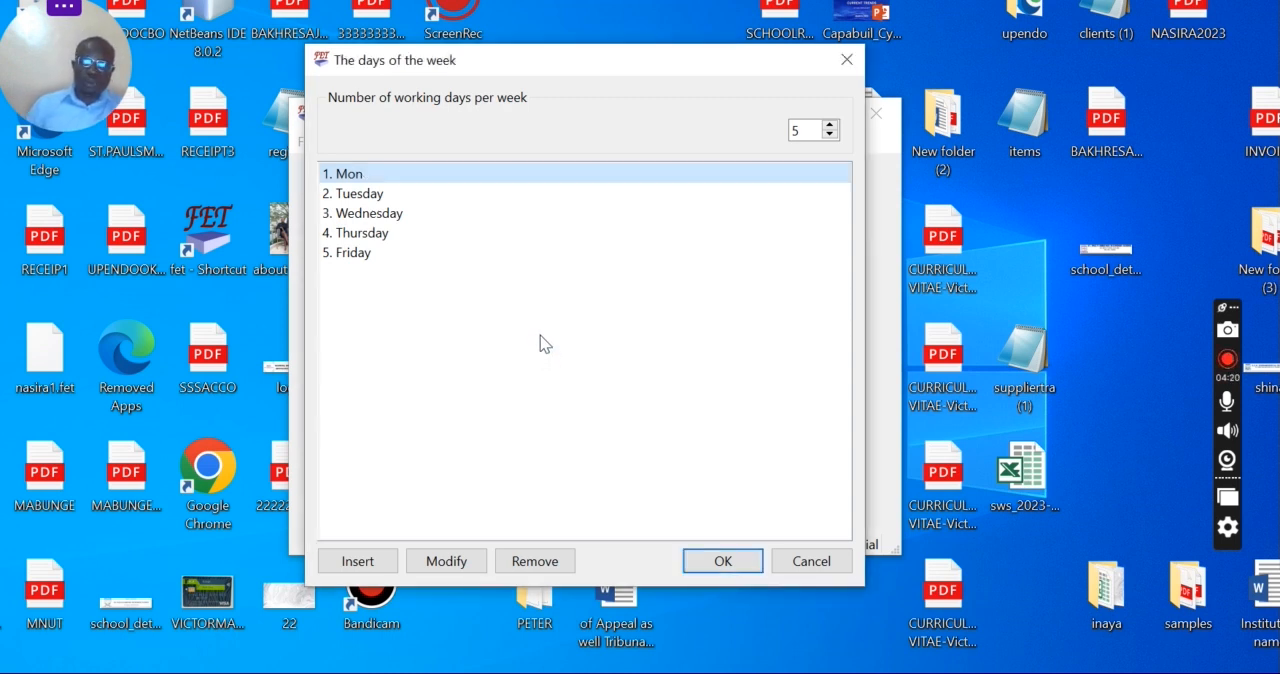
Step: Rename the second working day, Tuesday, as Tue
click(366, 196)
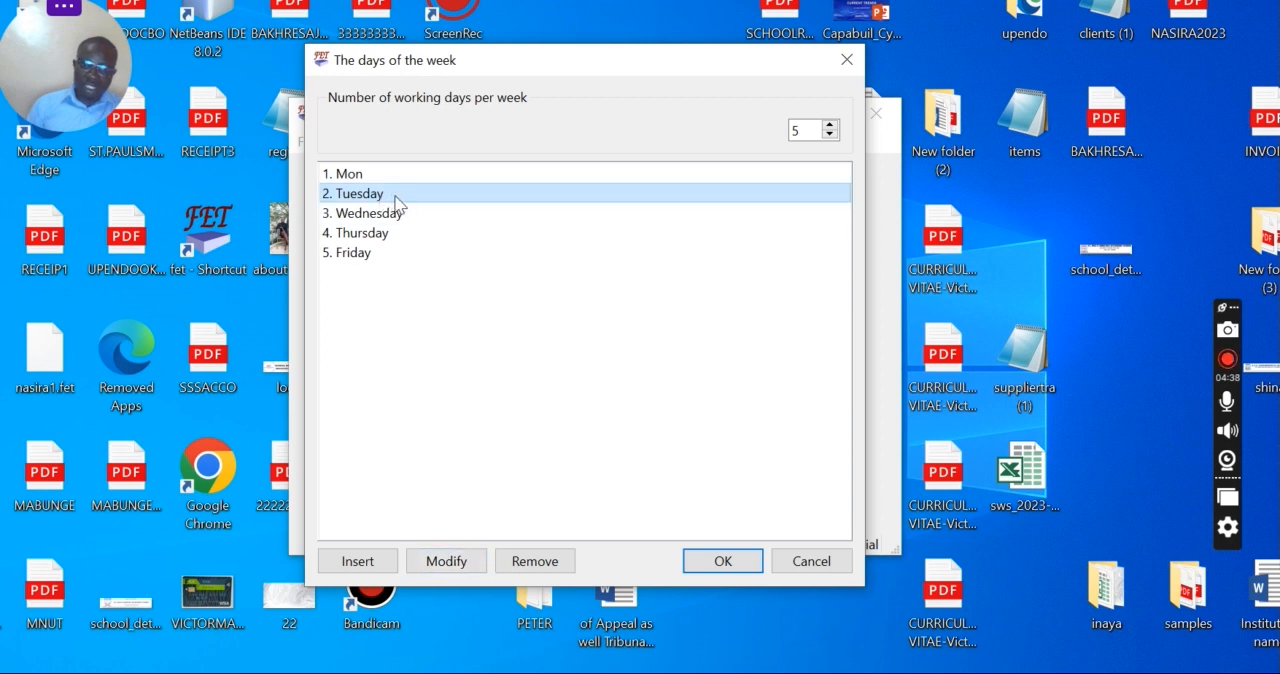
click(446, 563)
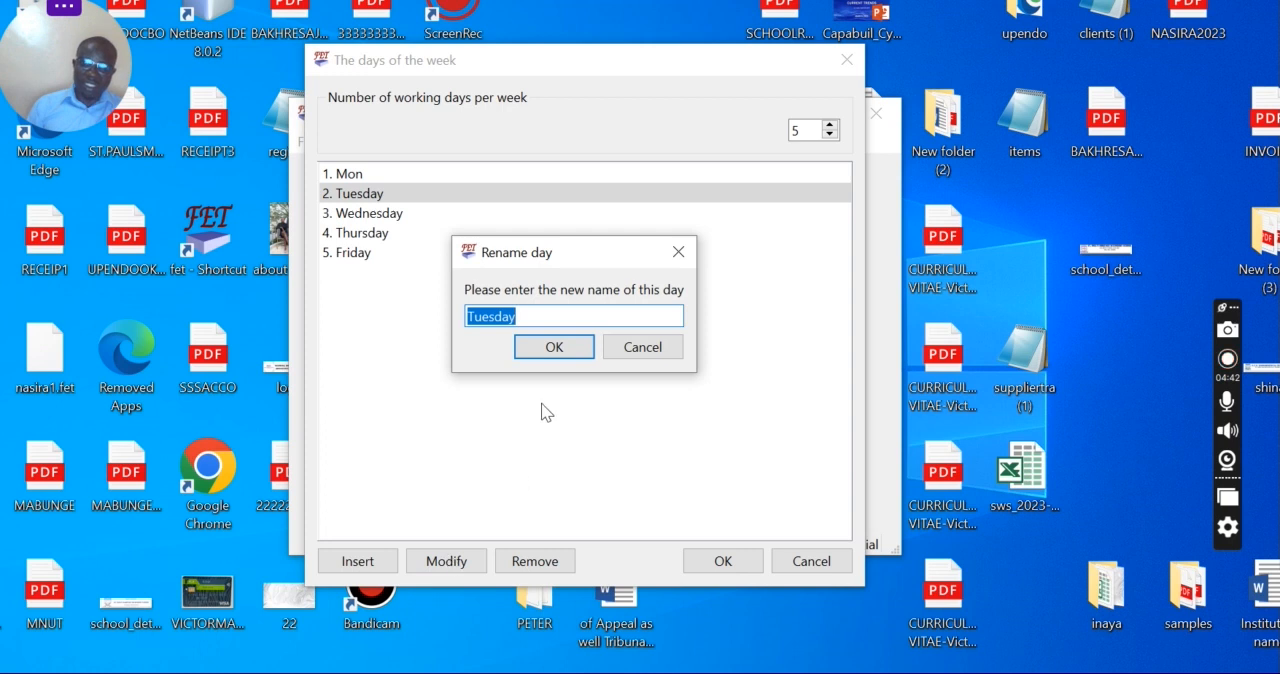
click(535, 315)
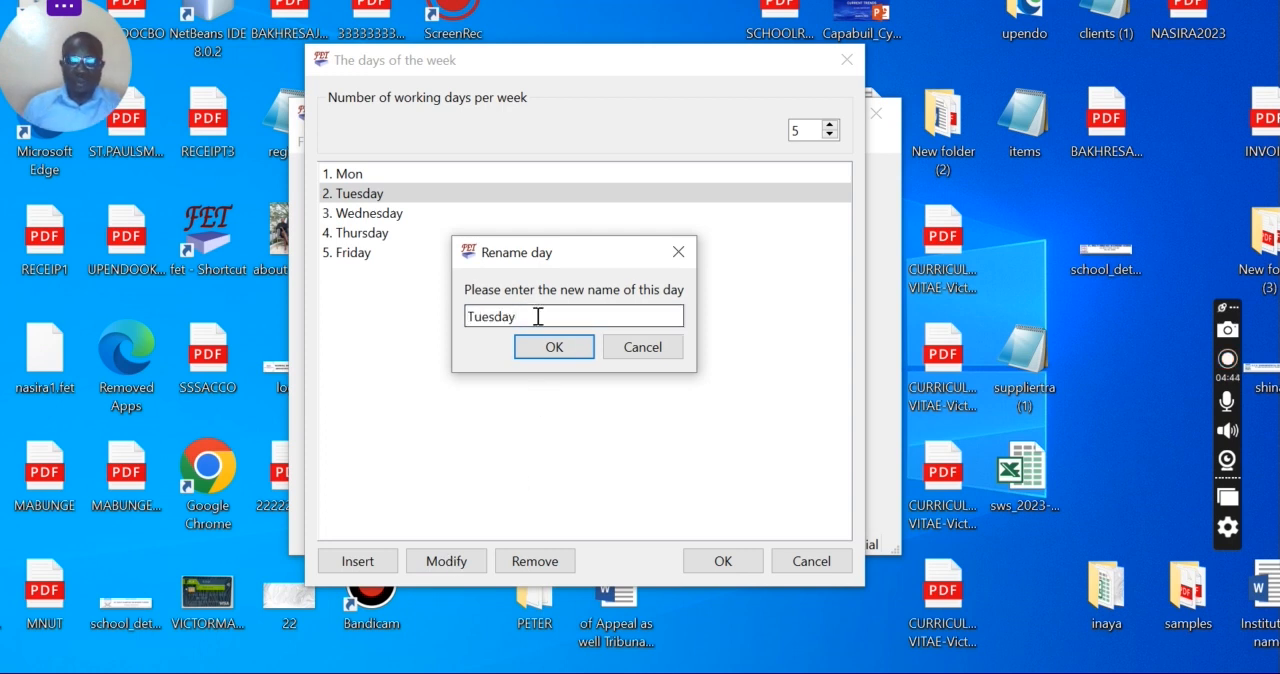
key(BackSpace)
key(BackSpace)
key(BackSpace)
key(BackSpace)
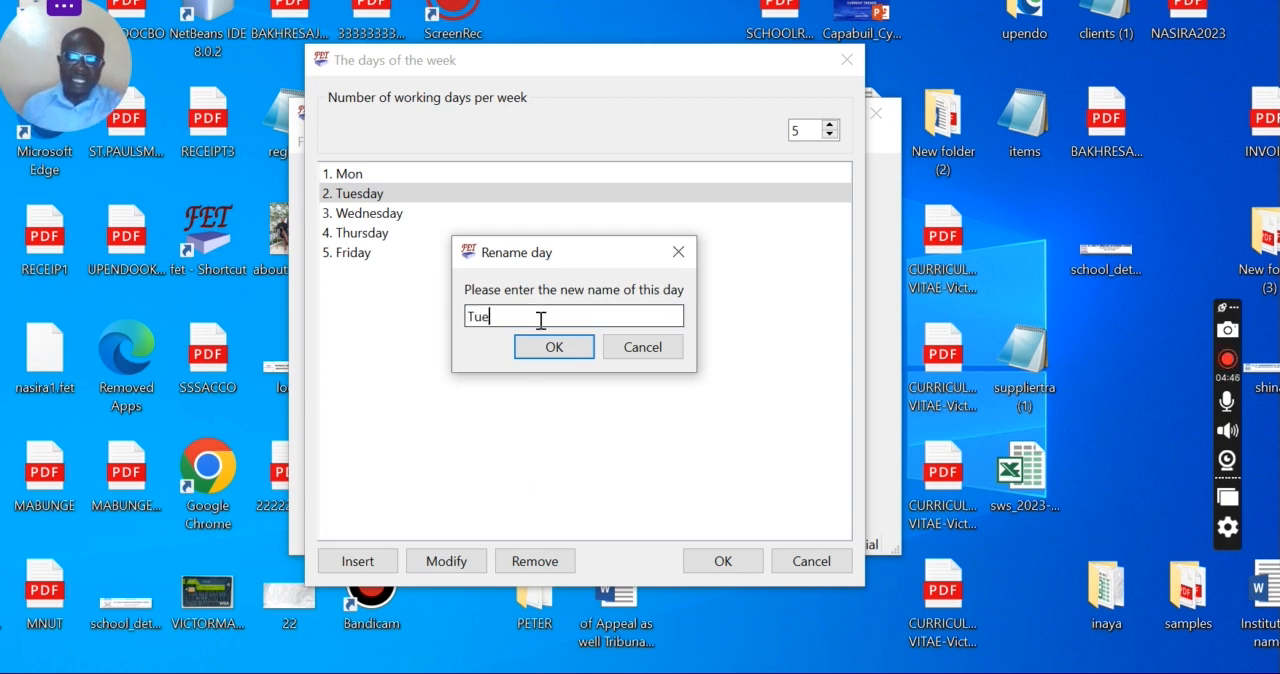
click(562, 349)
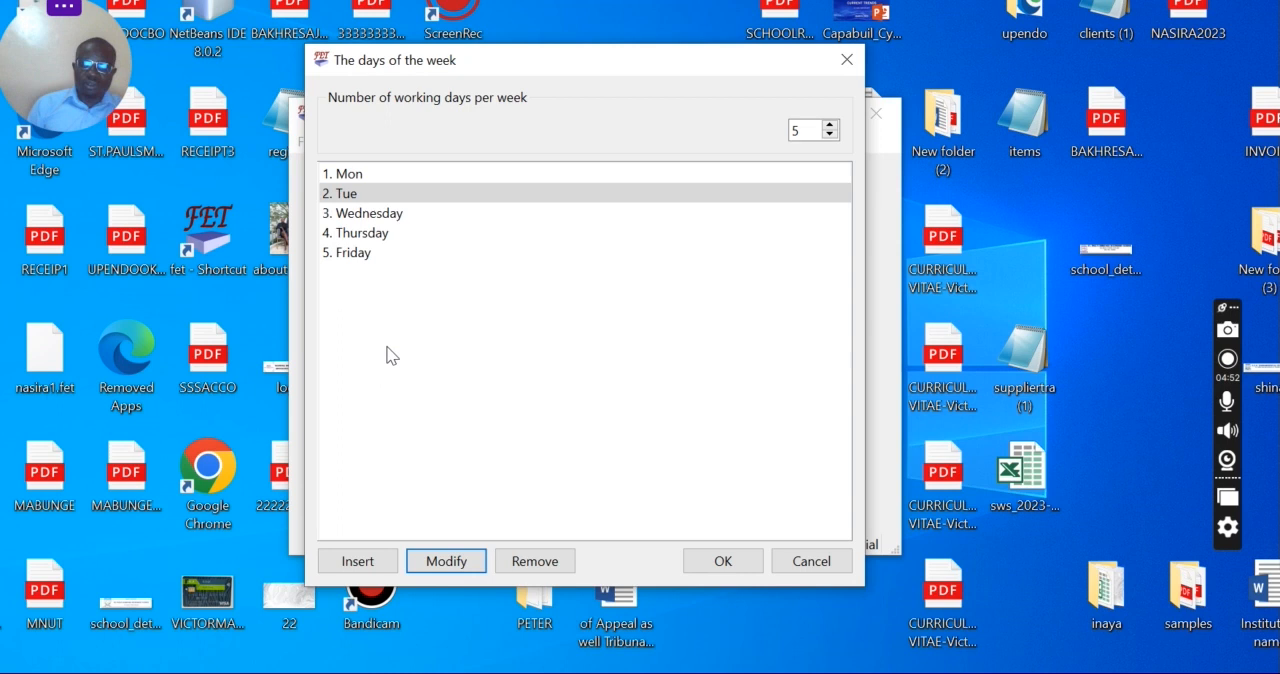
Step: Rename the third working day, Wednesday, as Wed
double_click(378, 216)
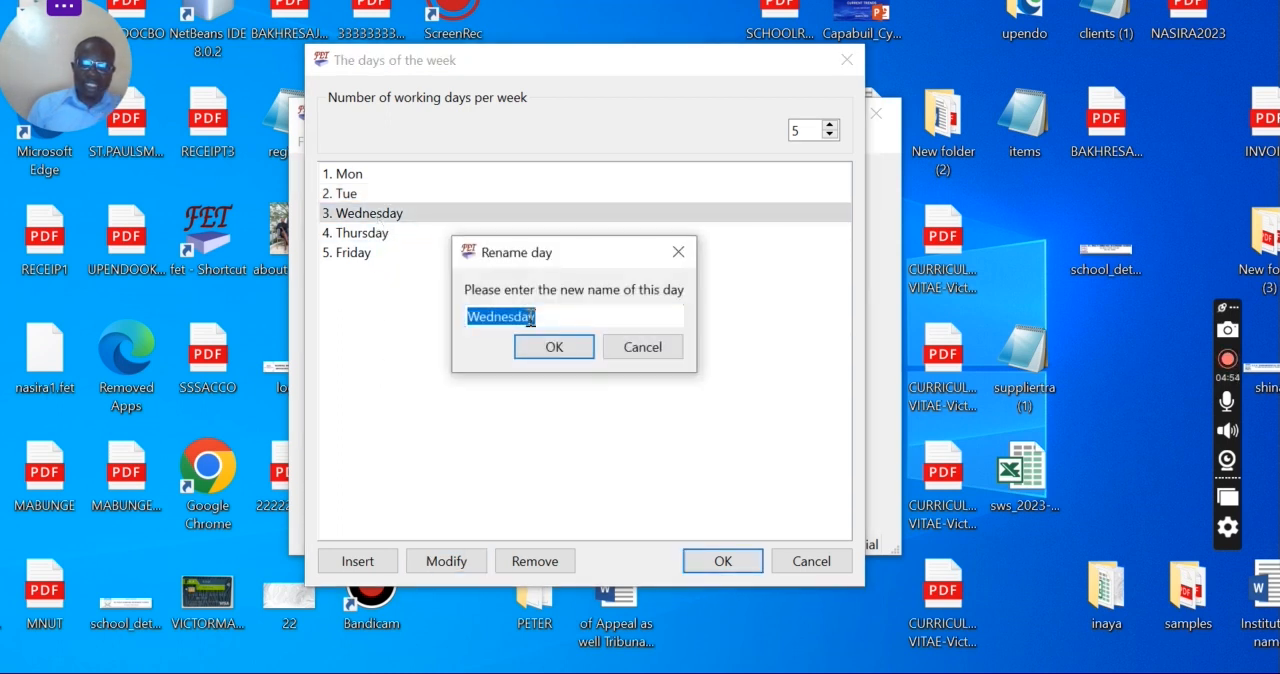
click(538, 317)
key(BackSpace)
key(BackSpace)
key(BackSpace)
key(BackSpace)
key(BackSpace)
key(BackSpace)
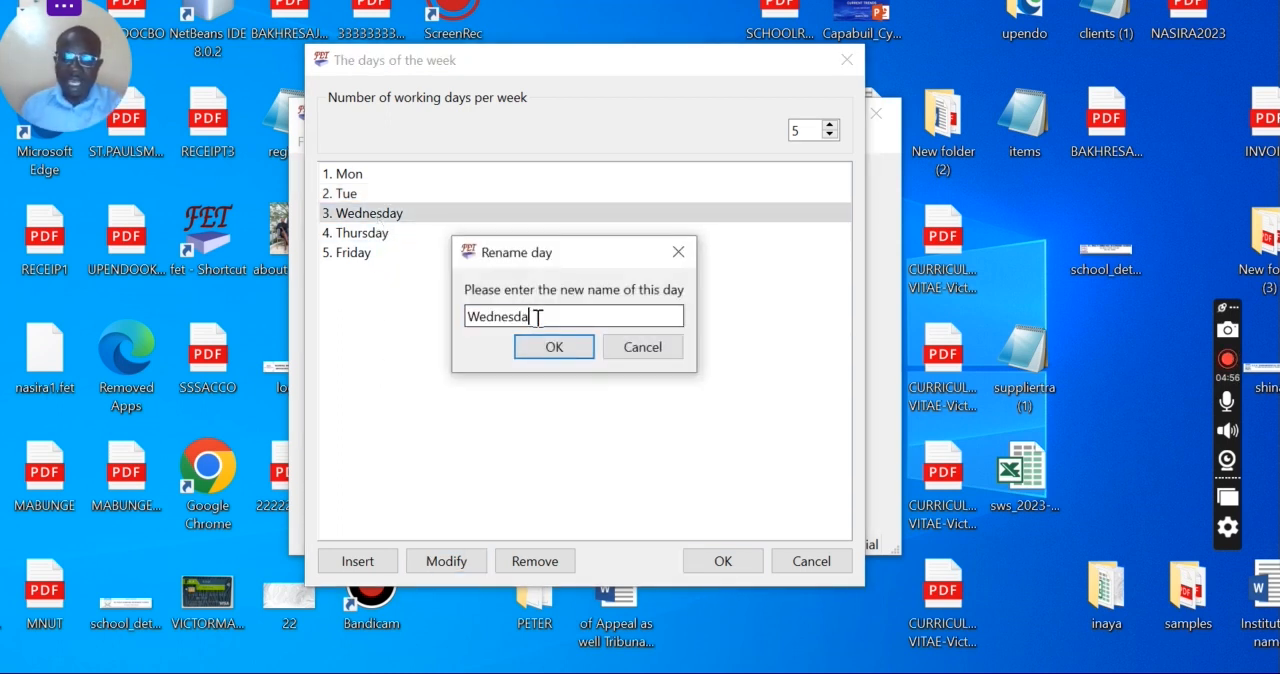
click(554, 346)
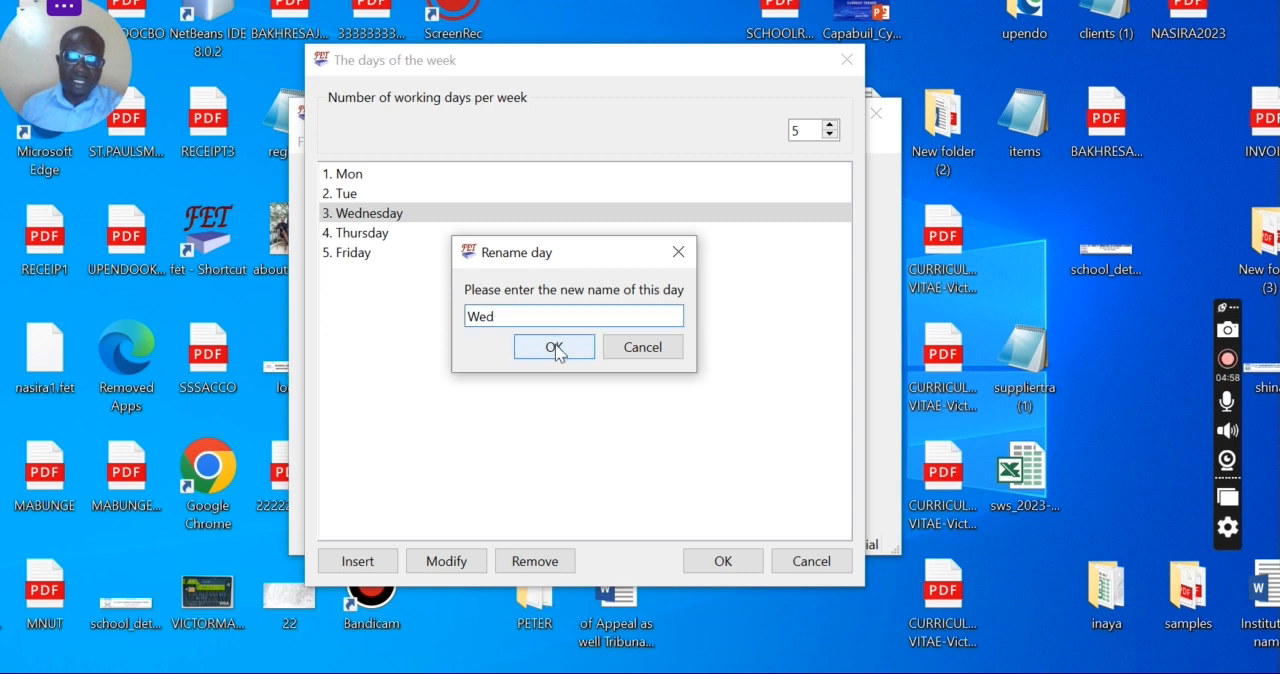
Step: Shorten the name of the fourth working day, Thursday, by removing its ending
double_click(392, 240)
click(554, 317)
key(BackSpace)
key(BackSpace)
key(BackSpace)
key(BackSpace)
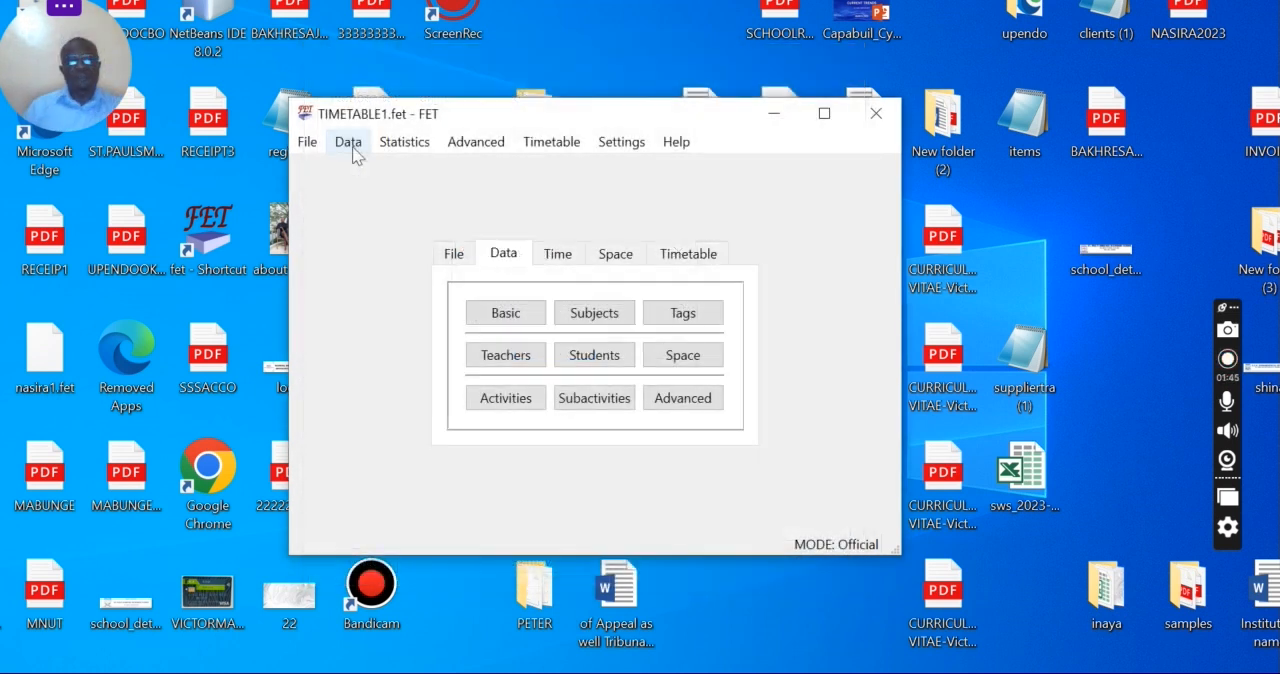